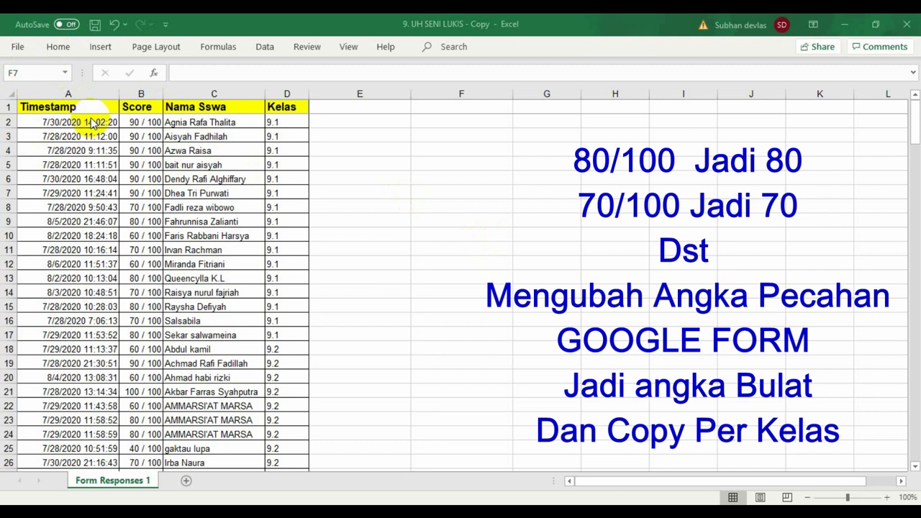
{"action": "left_click", "coordinate": [138, 124]}
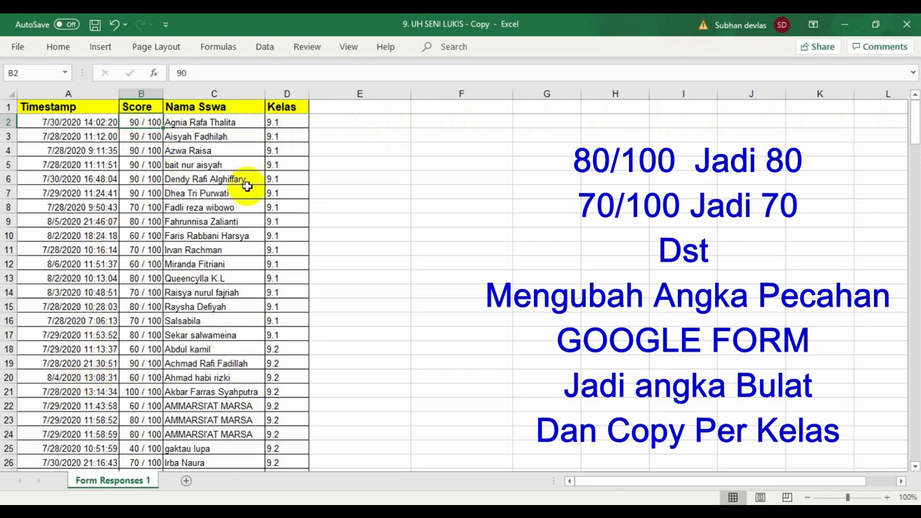
{"action": "left_click", "coordinate": [499, 232]}
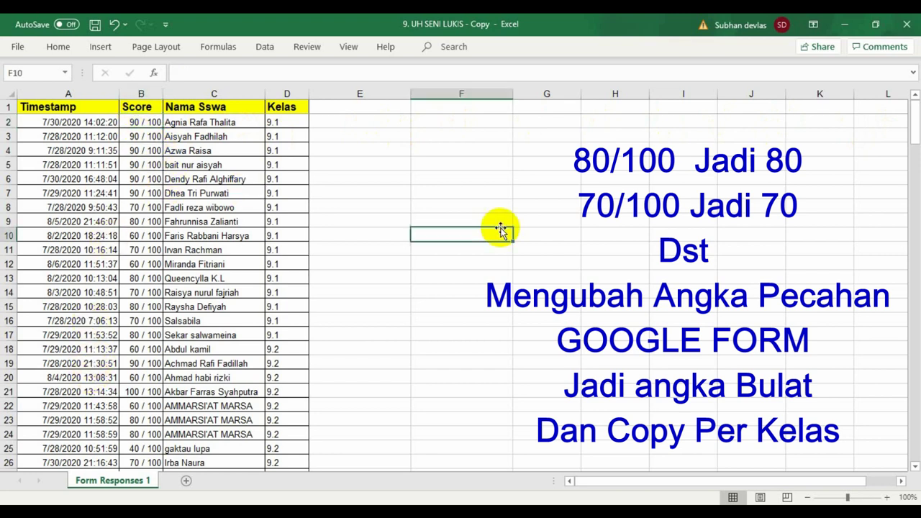
{"action": "left_click", "coordinate": [134, 122]}
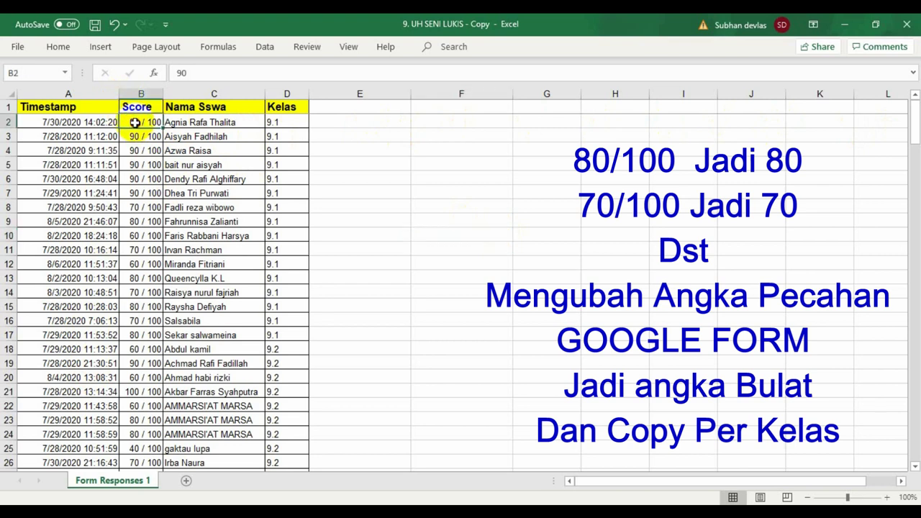
{"action": "left_click_drag", "start_coordinate": [135, 122], "coordinate": [136, 129]}
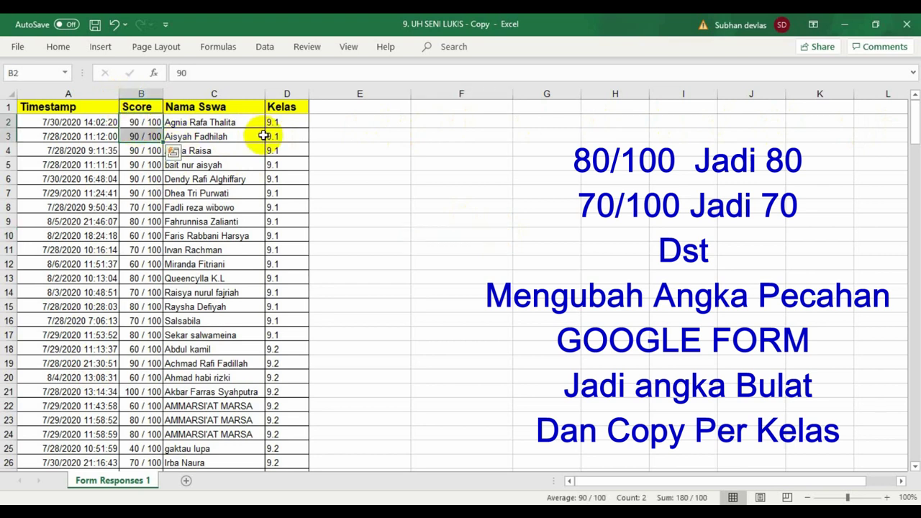
{"action": "left_click", "coordinate": [287, 123]}
{"action": "mouse_move", "coordinate": [918, 126]}
{"action": "left_mouse_down"}
{"action": "mouse_move", "coordinate": [916, 439]}
{"action": "mouse_move", "coordinate": [911, 113]}
{"action": "left_mouse_up"}
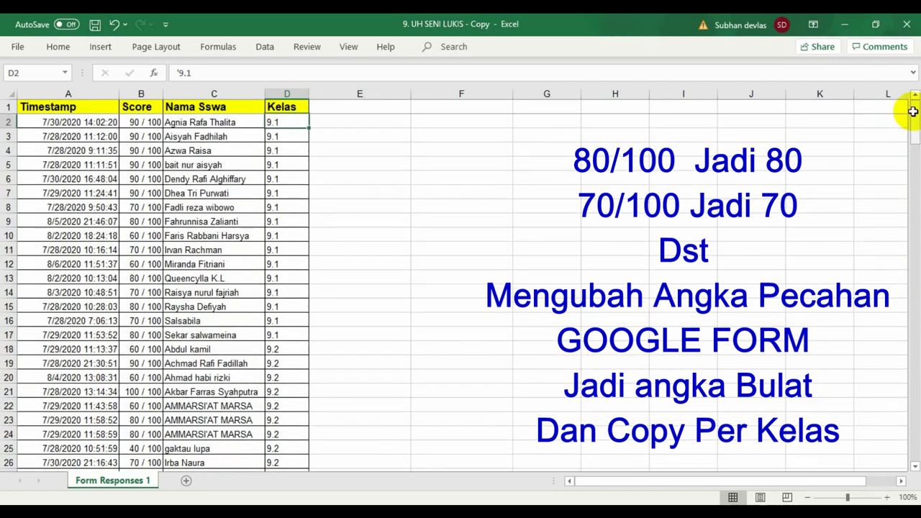
- Apply the Number format to all the scores in B2:B203 so they display as whole numbers
{"action": "left_click", "coordinate": [133, 123]}
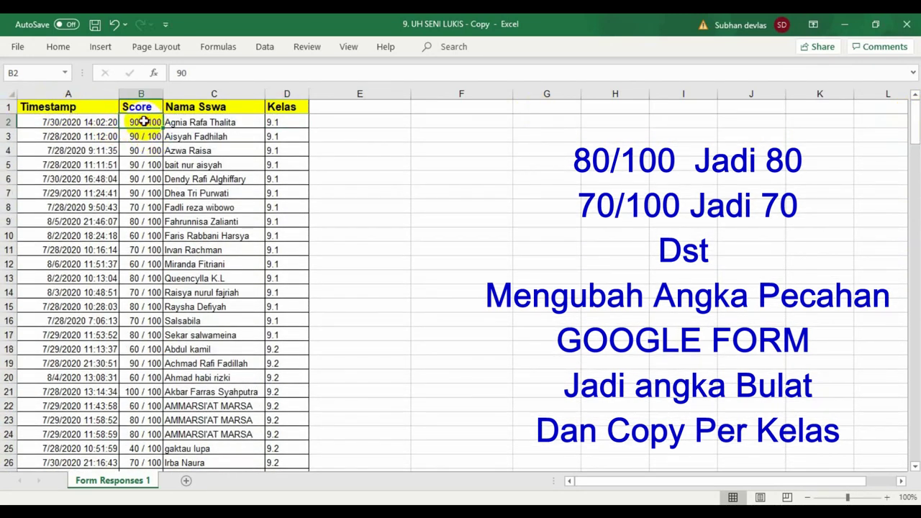
{"action": "left_click_drag", "start_coordinate": [144, 122], "coordinate": [153, 425]}
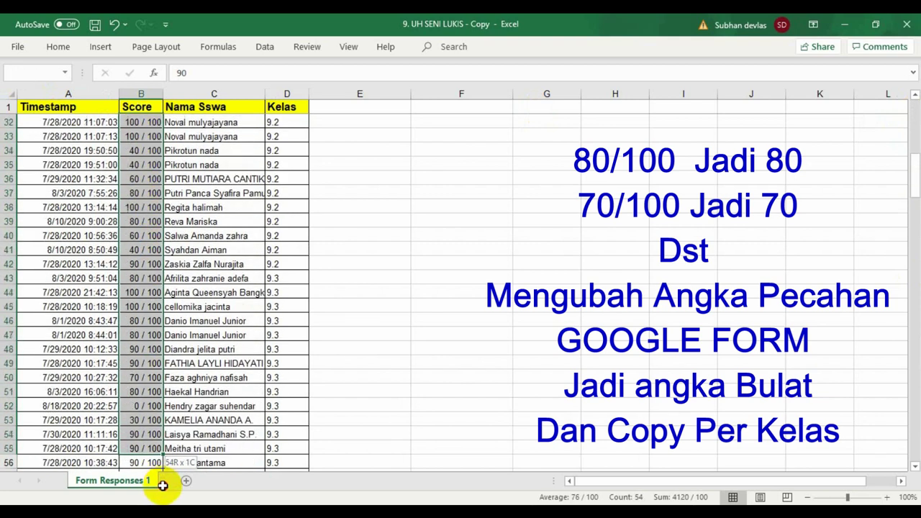
{"action": "mouse_move", "coordinate": [162, 485]}
{"action": "left_mouse_down"}
{"action": "mouse_move", "coordinate": [162, 472]}
{"action": "mouse_move", "coordinate": [154, 477]}
{"action": "left_mouse_up"}
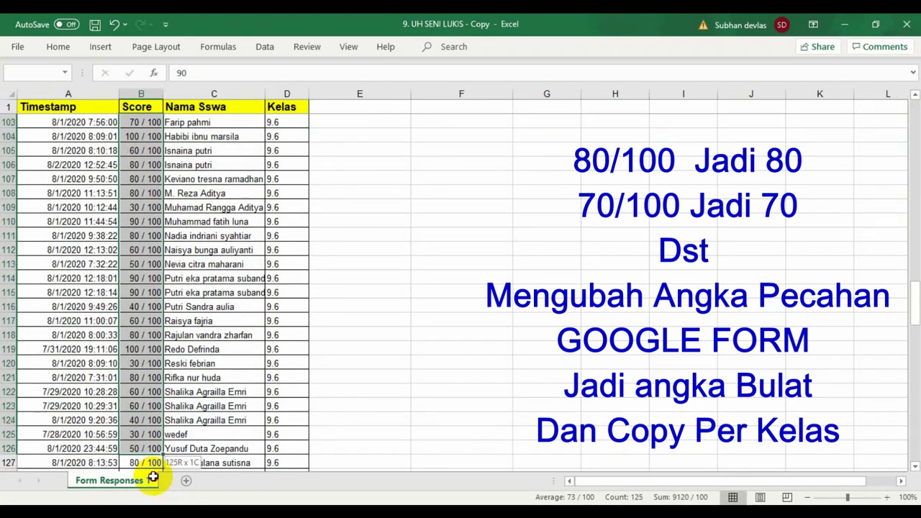
{"action": "left_click_drag", "start_coordinate": [153, 477], "coordinate": [149, 486]}
{"action": "left_click_drag", "start_coordinate": [145, 443], "coordinate": [145, 443]}
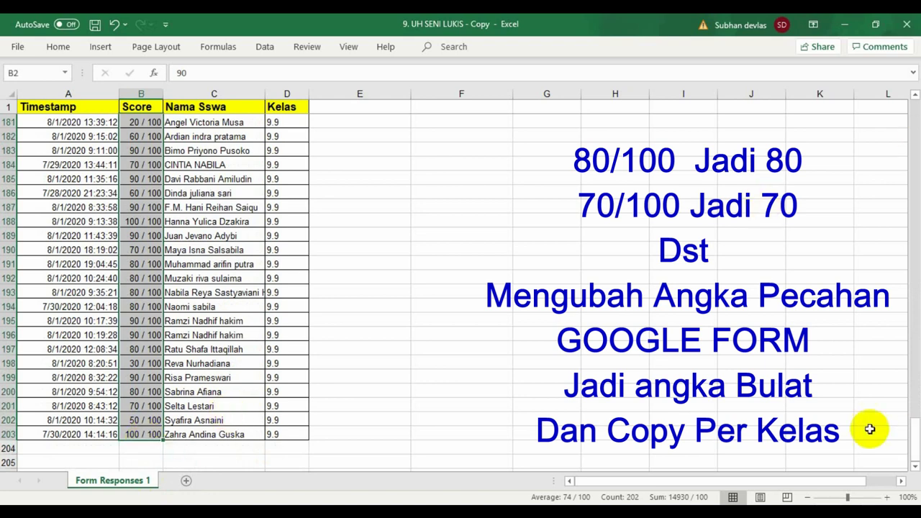
{"action": "left_click_drag", "start_coordinate": [914, 429], "coordinate": [912, 108]}
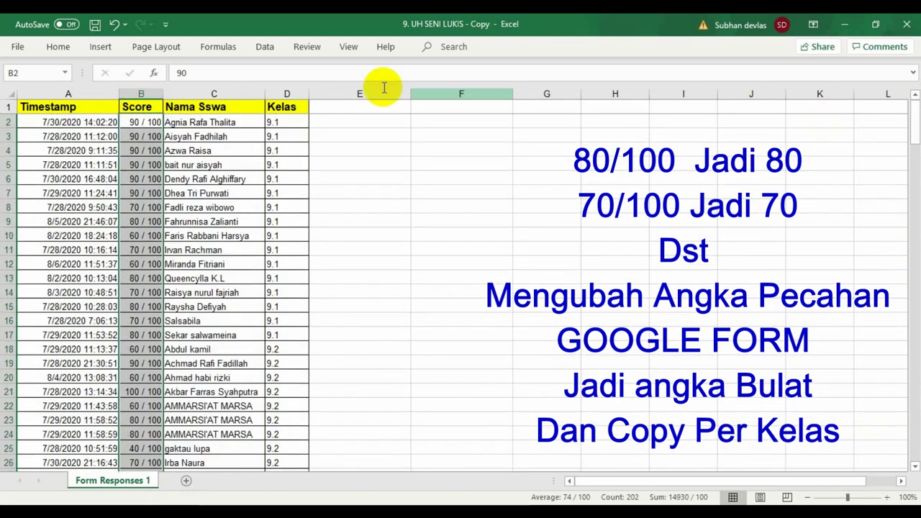
{"action": "left_click", "coordinate": [59, 48]}
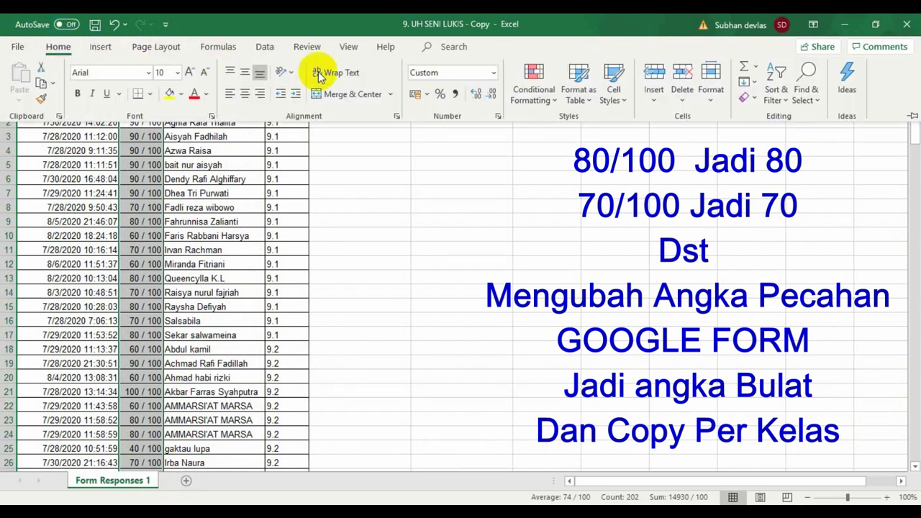
{"action": "left_click", "coordinate": [494, 73]}
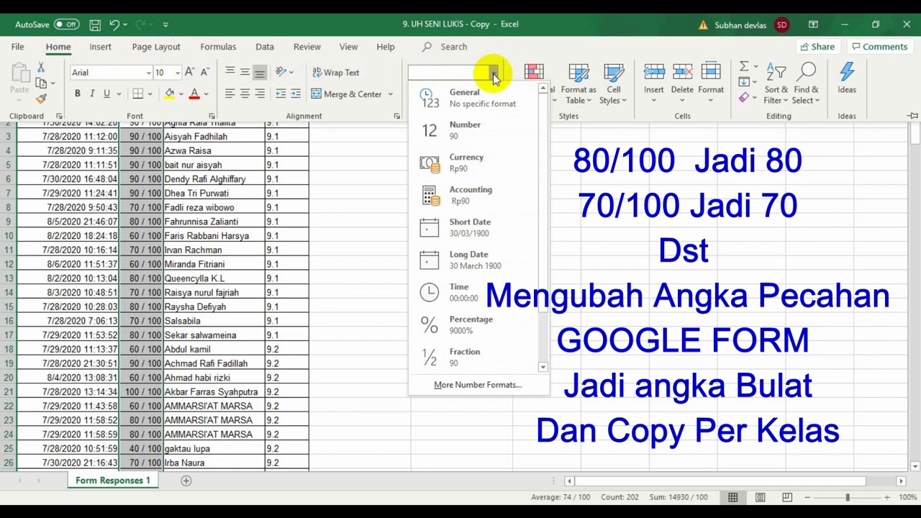
{"action": "left_click", "coordinate": [465, 124]}
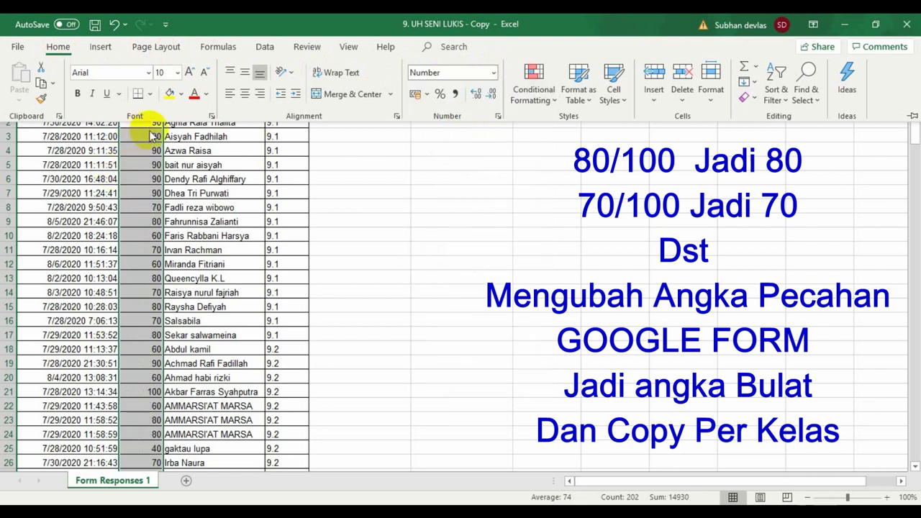
- Center the scores in B2:B203 horizontally and make them bold
{"action": "left_click", "coordinate": [912, 130]}
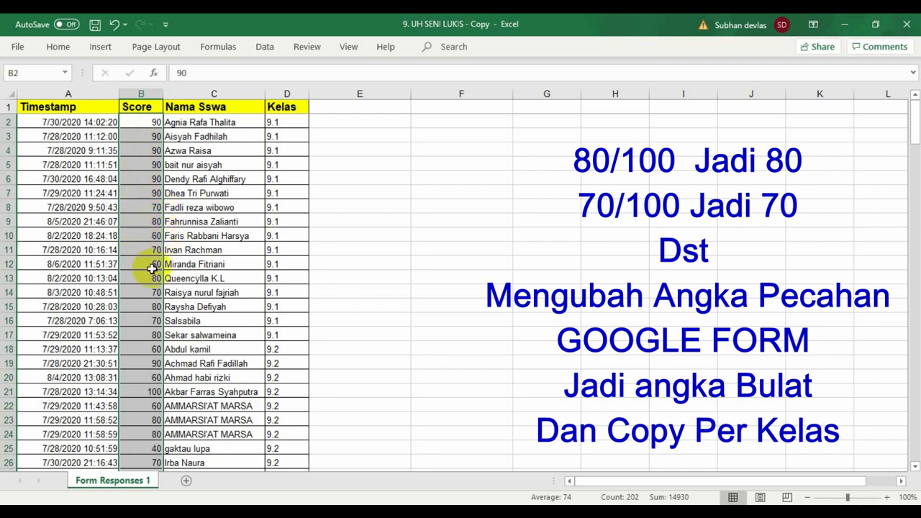
{"action": "left_click", "coordinate": [60, 51]}
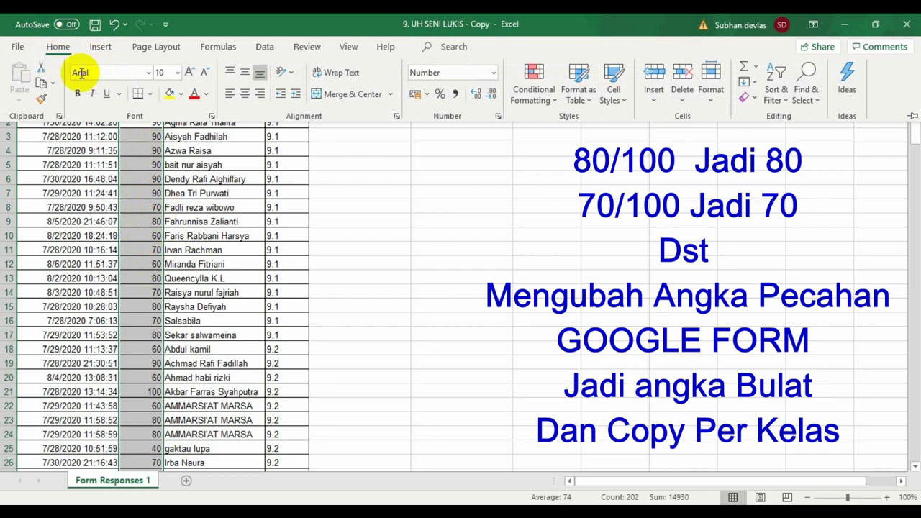
{"action": "left_click", "coordinate": [245, 93]}
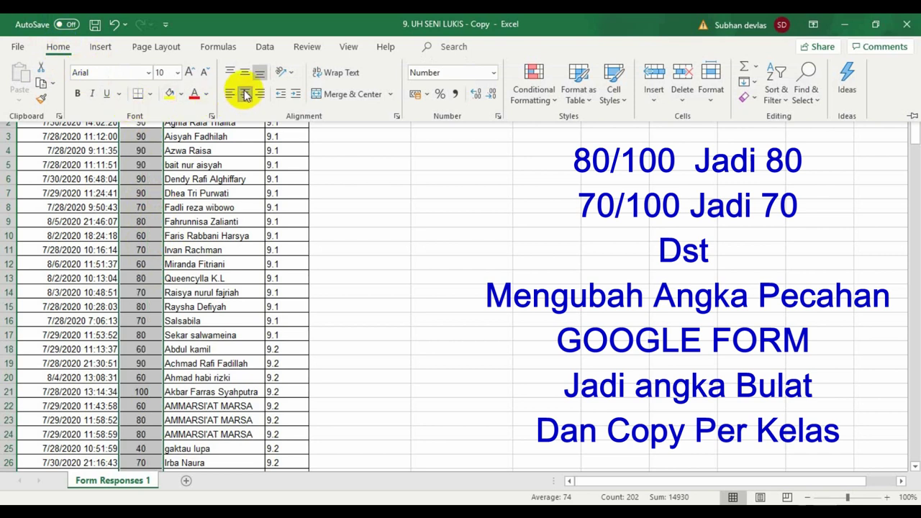
{"action": "left_click", "coordinate": [78, 94]}
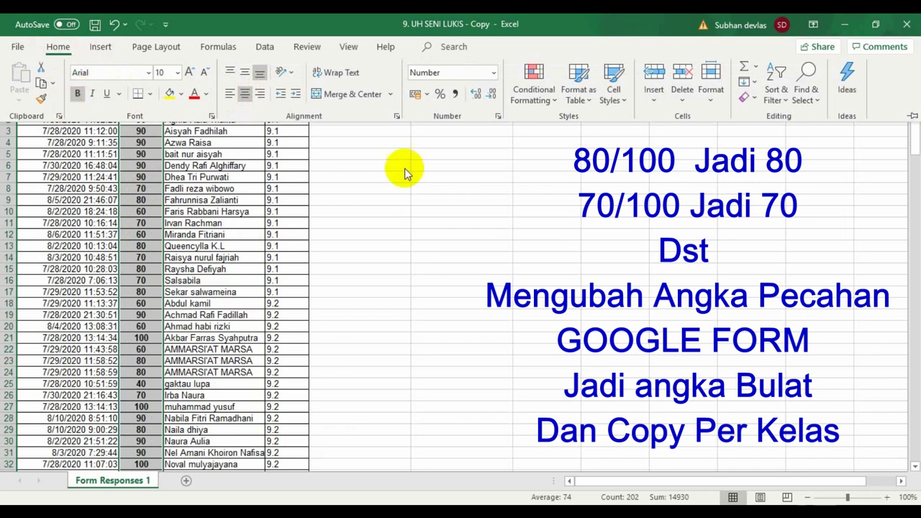
- Add a new worksheet after Form Responses 1 and rename it 9.1
{"action": "left_click_drag", "start_coordinate": [913, 137], "coordinate": [909, 108]}
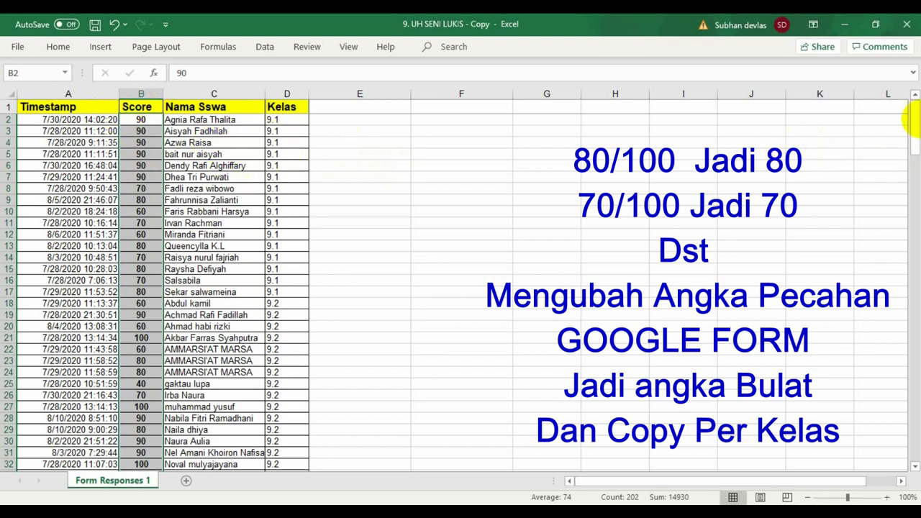
{"action": "left_click_drag", "start_coordinate": [914, 117], "coordinate": [911, 86]}
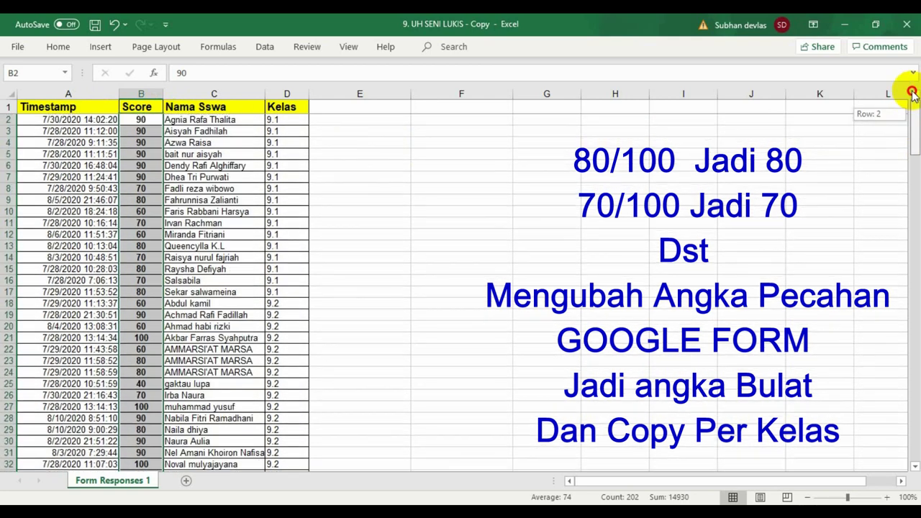
{"action": "left_click", "coordinate": [189, 481]}
{"action": "double_click", "coordinate": [184, 481]}
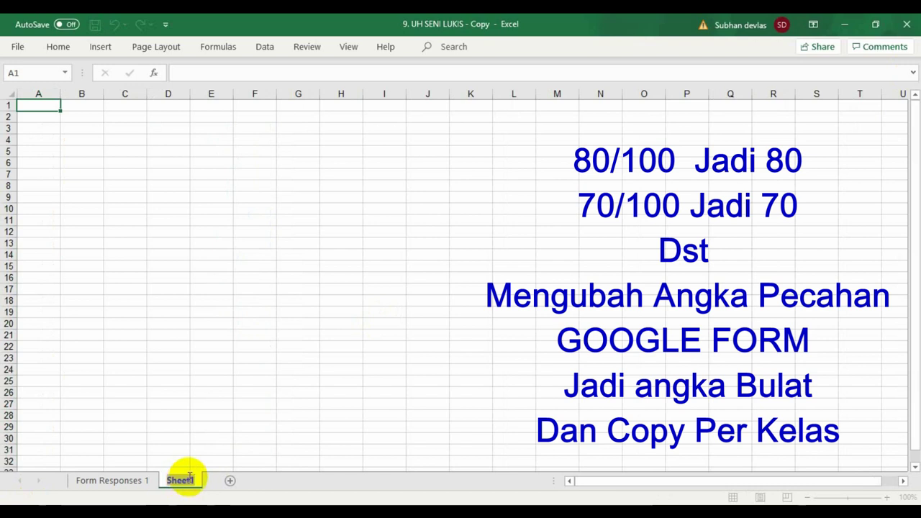
{"action": "type", "text": "9.1"}
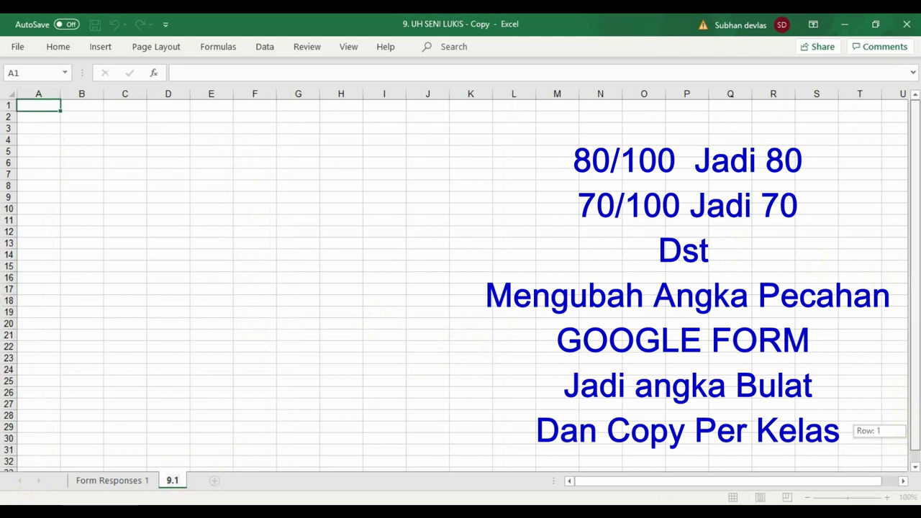
- Copy the entire contents of the Form Responses 1 sheet and paste them into the 9.1 sheet
{"action": "left_click", "coordinate": [112, 481]}
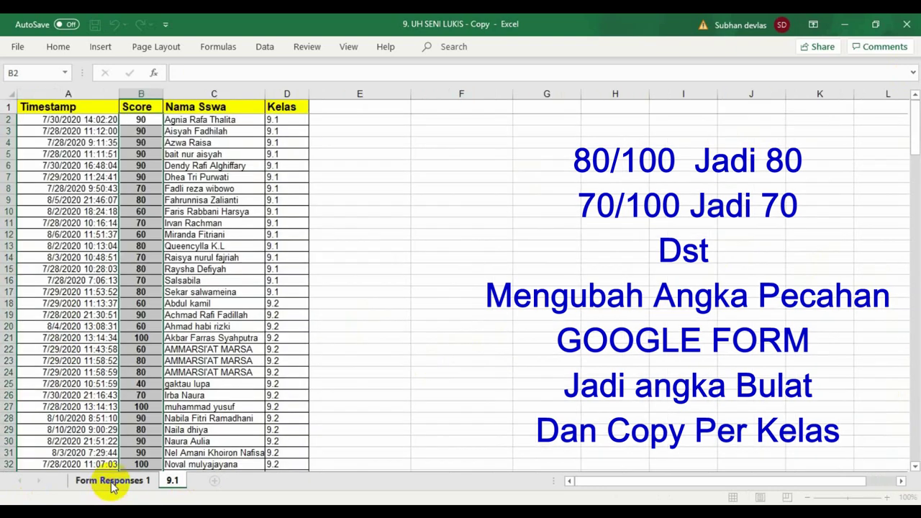
{"action": "left_click", "coordinate": [489, 199]}
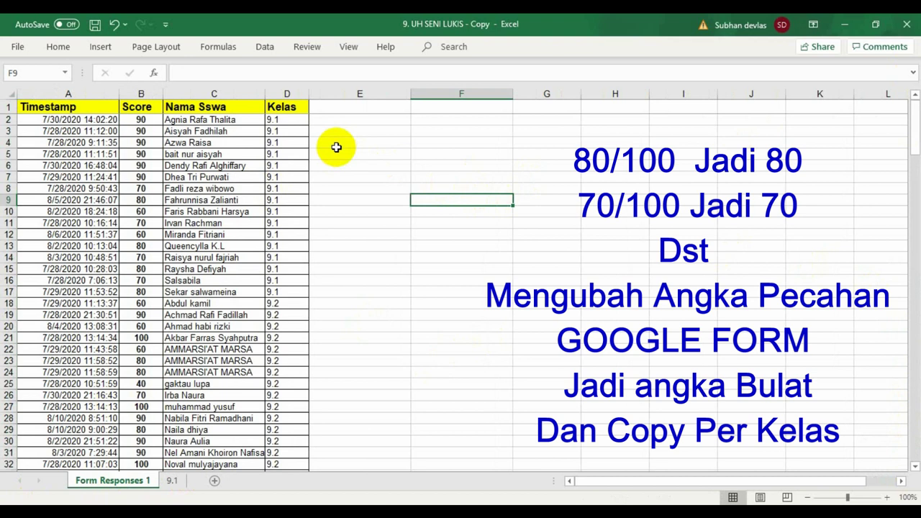
{"action": "left_click", "coordinate": [12, 94]}
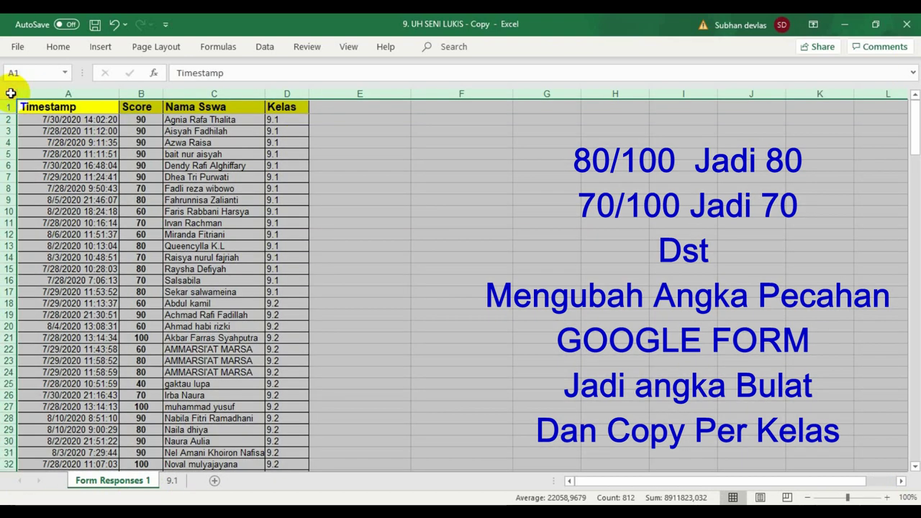
{"action": "left_click", "coordinate": [59, 47]}
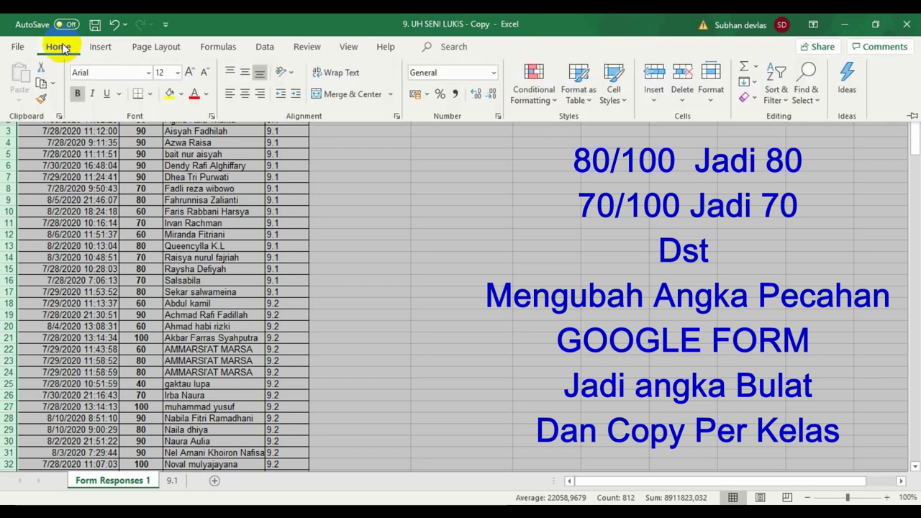
{"action": "left_click", "coordinate": [41, 84]}
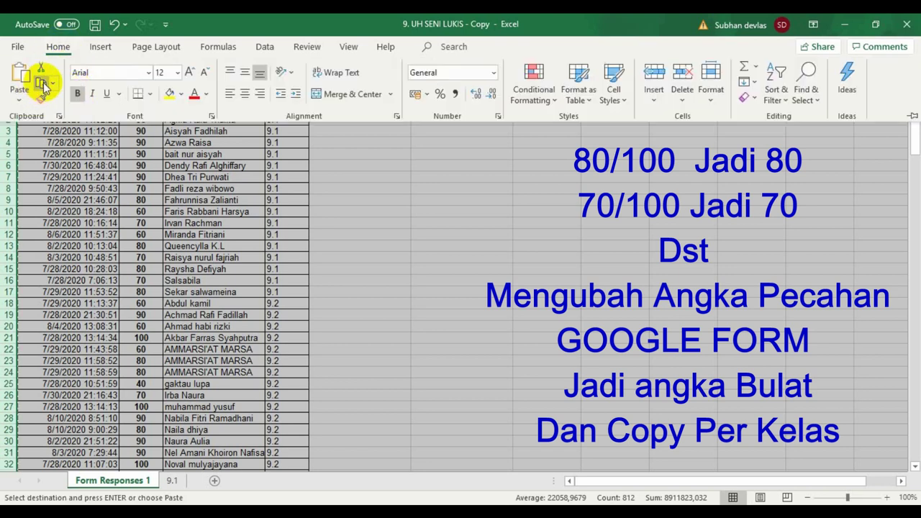
{"action": "left_click", "coordinate": [176, 482]}
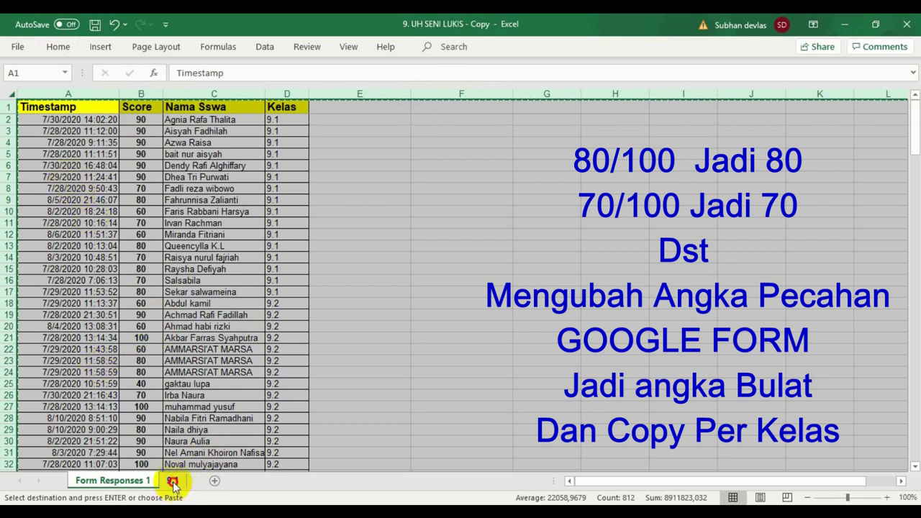
{"action": "left_click", "coordinate": [173, 482]}
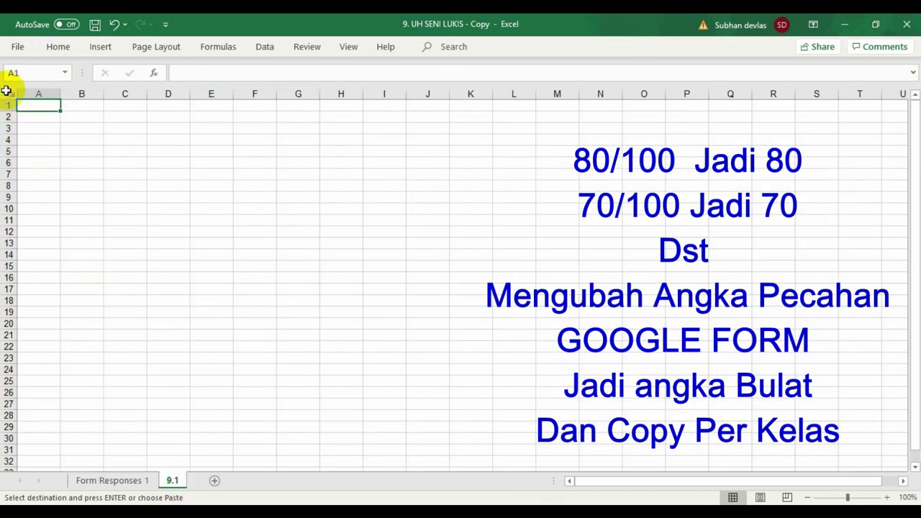
{"action": "left_click", "coordinate": [6, 90]}
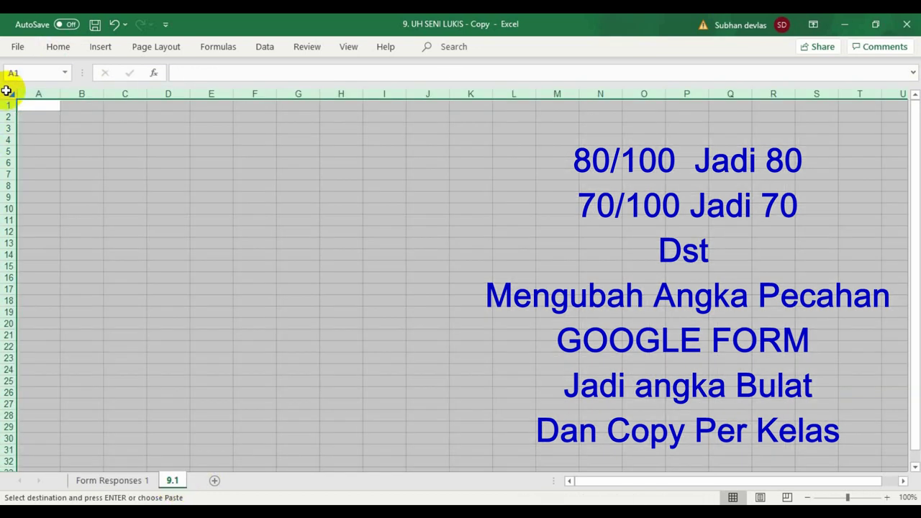
{"action": "left_click", "coordinate": [56, 47]}
{"action": "left_click", "coordinate": [18, 77]}
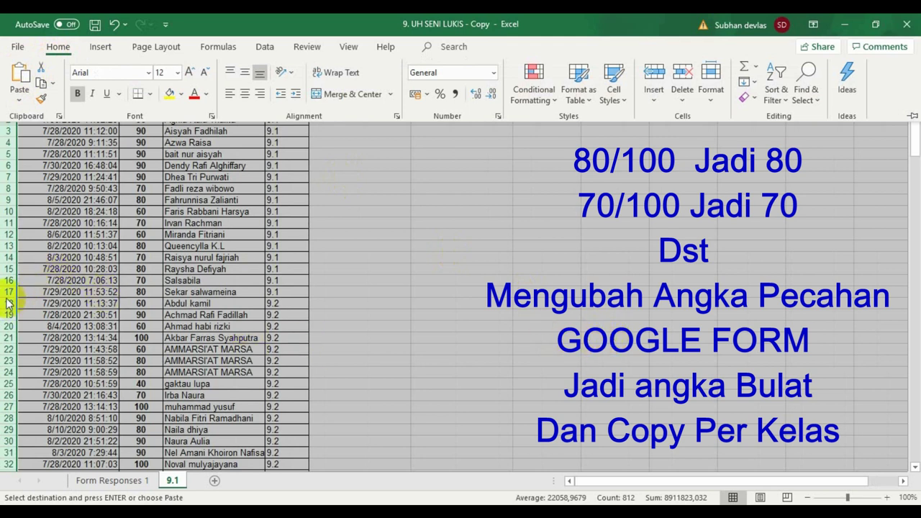
{"action": "key", "text": "ctrl+v"}
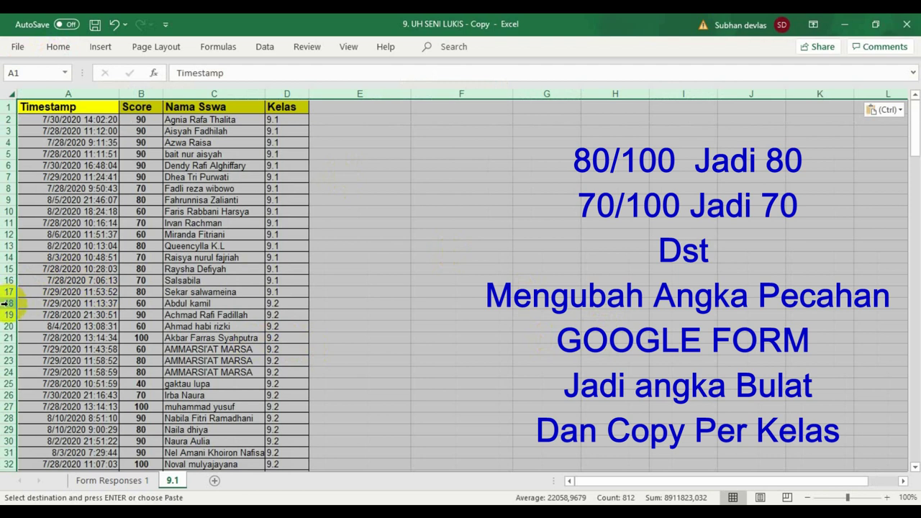
{"action": "left_click", "coordinate": [296, 302]}
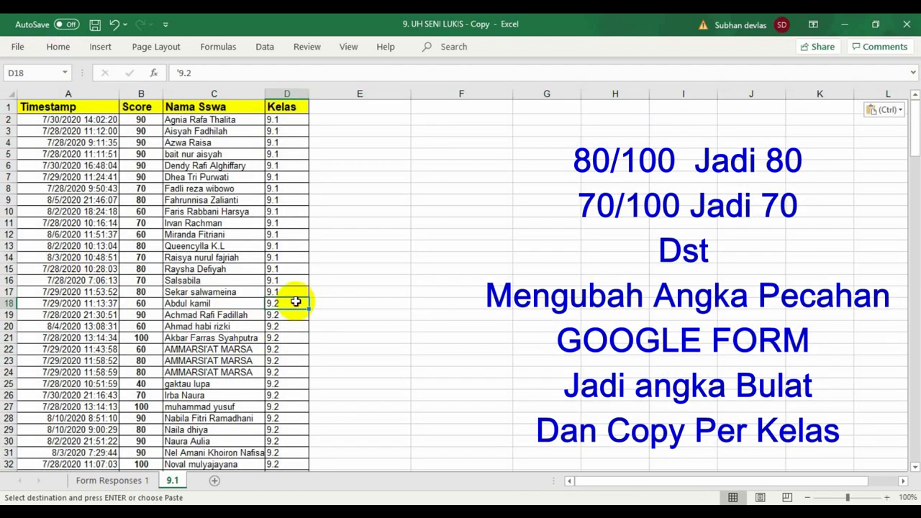
- Add another worksheet after the 9.1 sheet and rename it 9.2
{"action": "left_click", "coordinate": [215, 480]}
{"action": "double_click", "coordinate": [219, 482]}
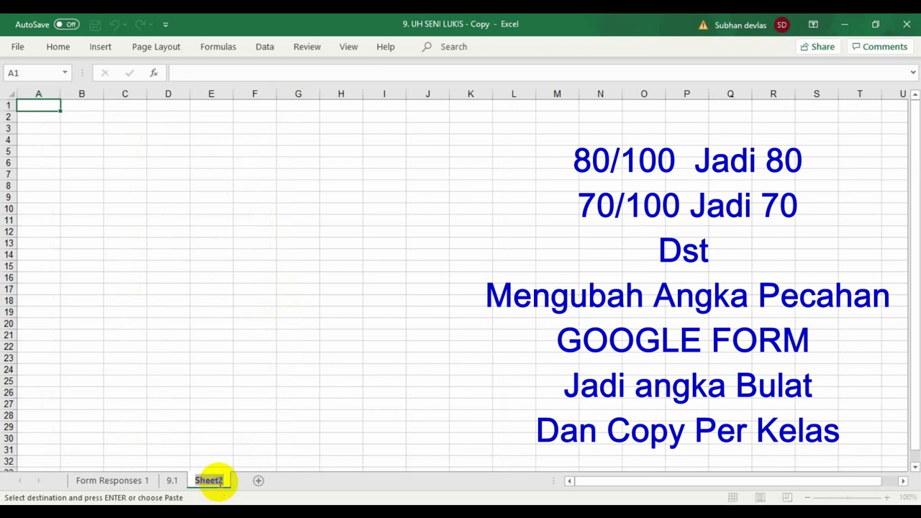
{"action": "type", "text": "9."}
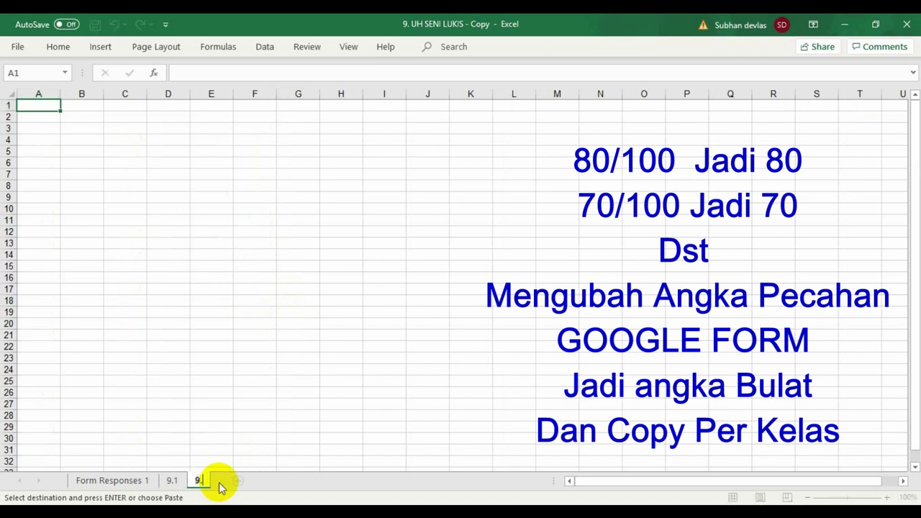
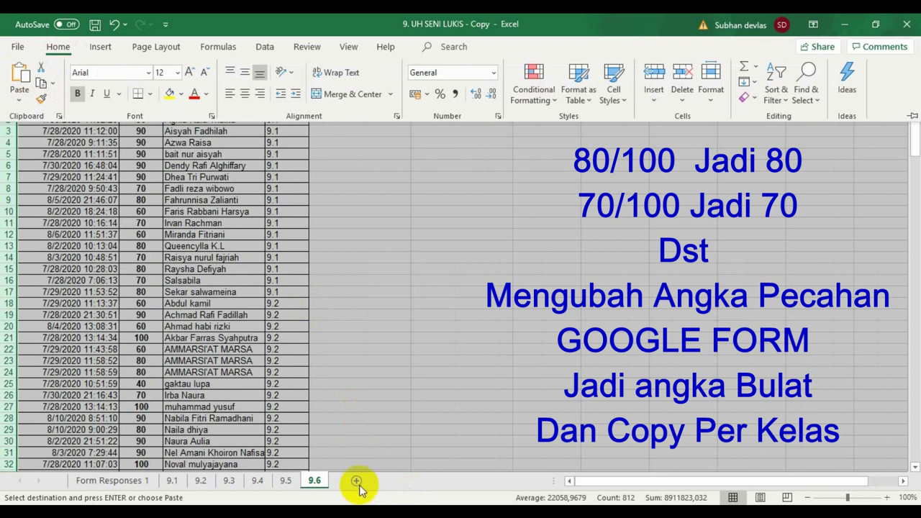
- Add a worksheet after 9.6, rename it 9.7, and paste the copied form responses over the whole sheet
{"action": "left_click", "coordinate": [357, 484]}
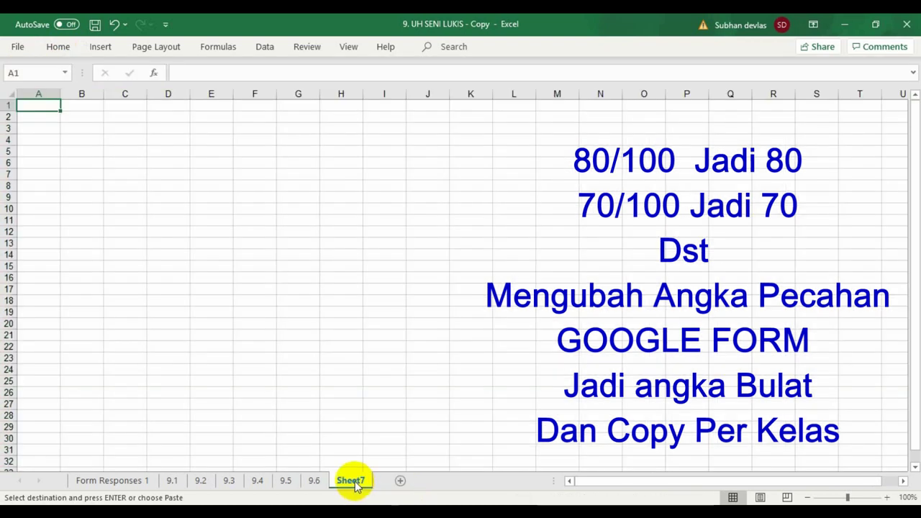
{"action": "double_click", "coordinate": [352, 480]}
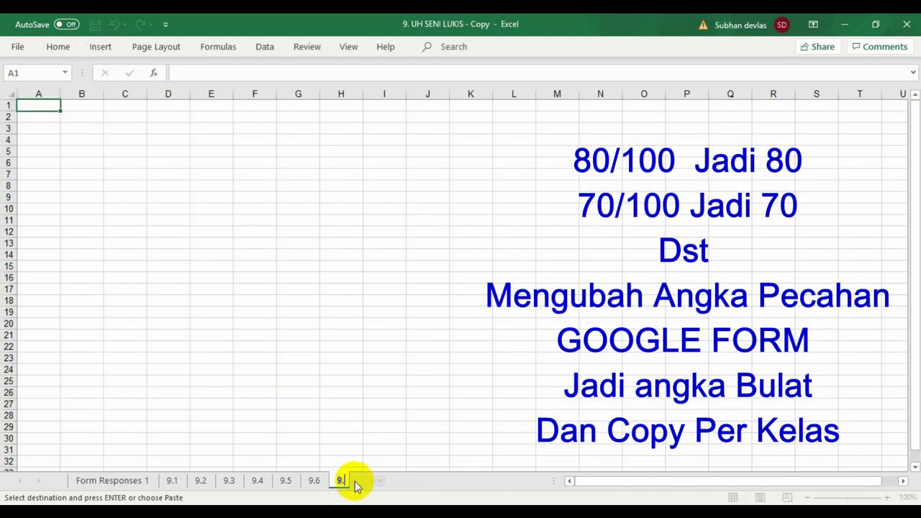
{"action": "left_click", "coordinate": [7, 92]}
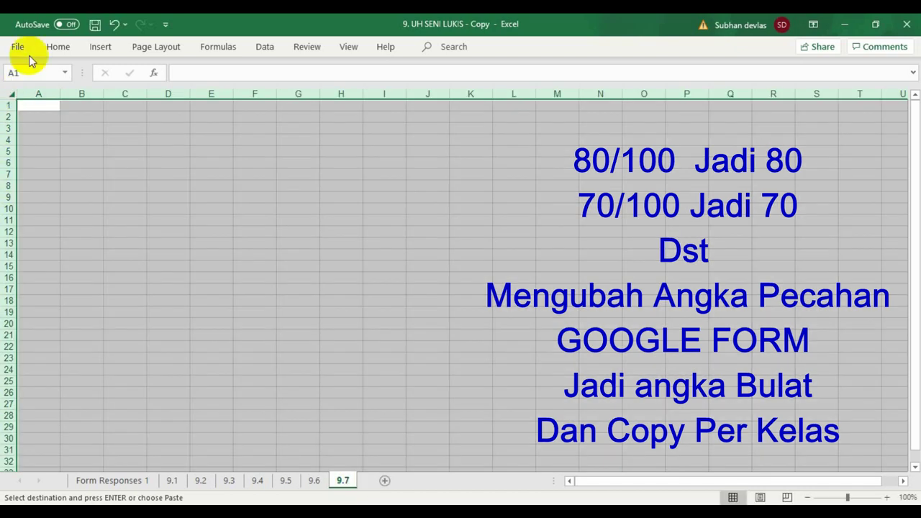
{"action": "left_click", "coordinate": [57, 48]}
{"action": "left_click", "coordinate": [18, 77]}
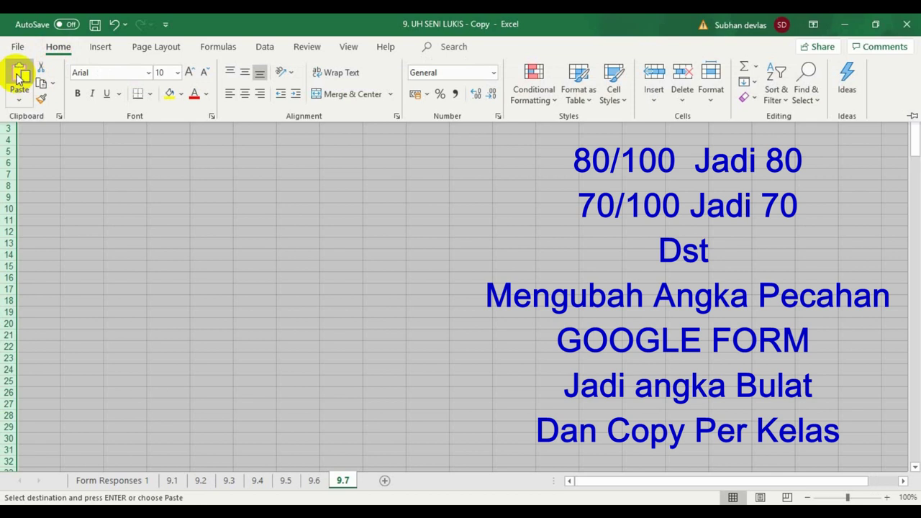
- Add a worksheet after 9.7, rename it 9.8, and paste the copied form responses over the whole sheet
{"action": "left_click", "coordinate": [385, 481]}
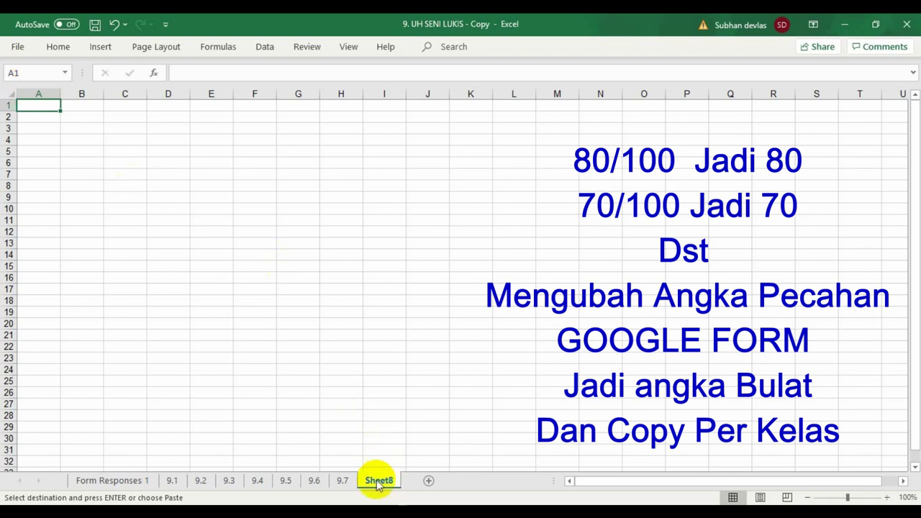
{"action": "double_click", "coordinate": [376, 483]}
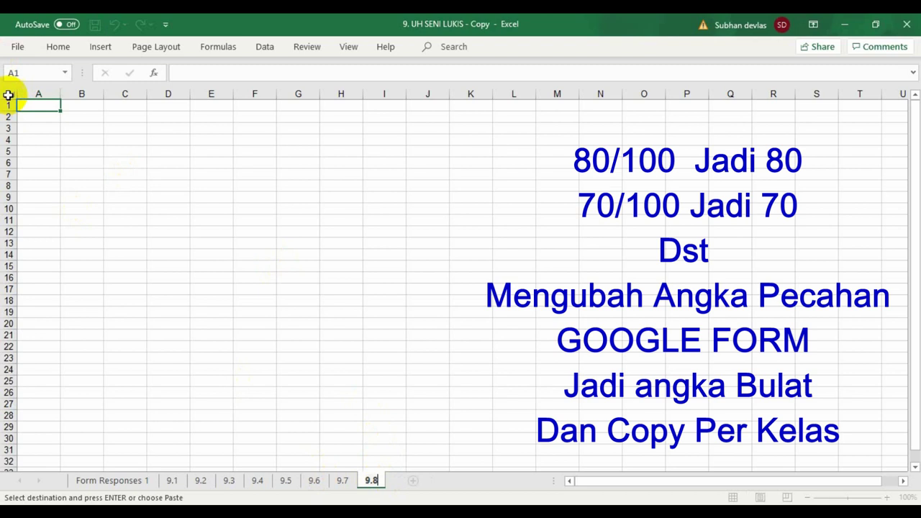
{"action": "left_click", "coordinate": [10, 92]}
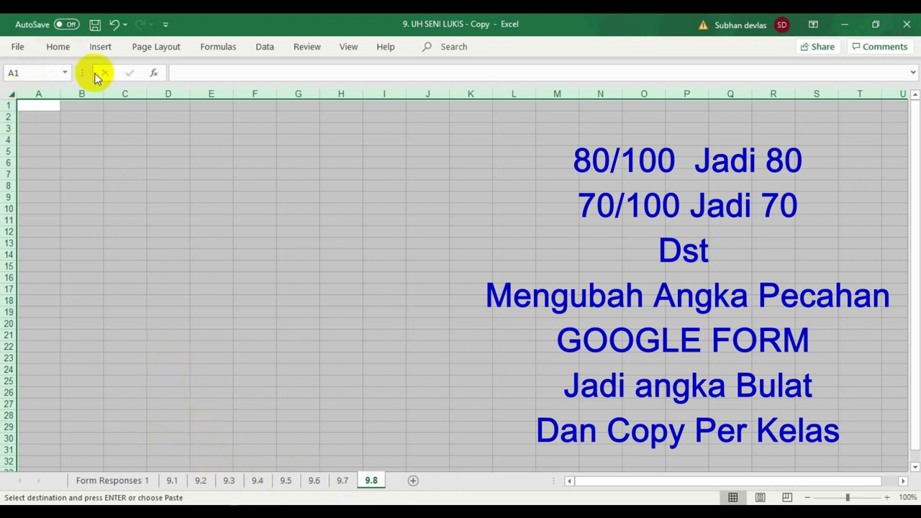
{"action": "left_click", "coordinate": [59, 47]}
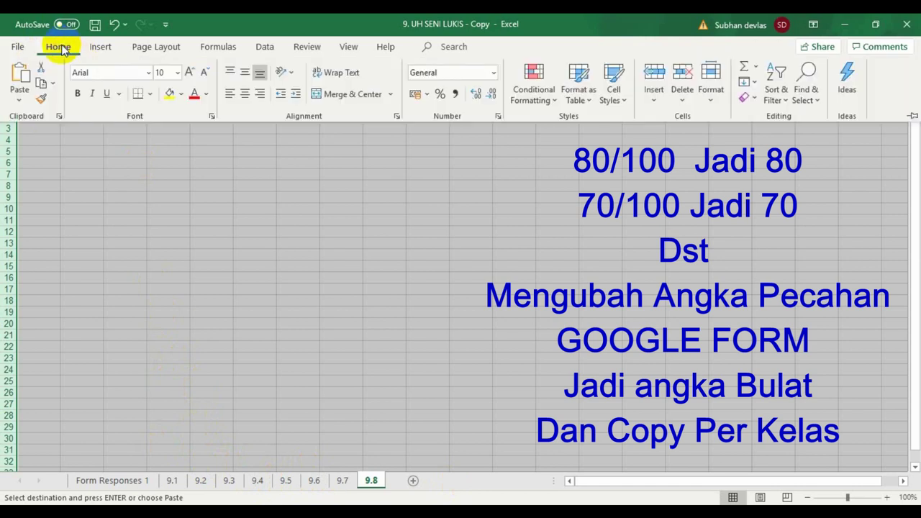
{"action": "left_click", "coordinate": [16, 72]}
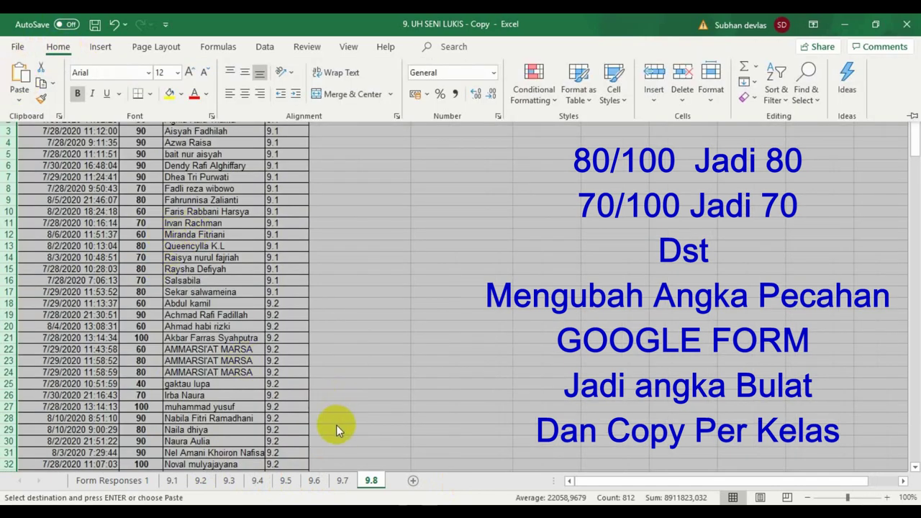
- Add a worksheet after 9.8, rename it 9.9, and paste the copied form responses over the whole sheet
{"action": "left_click", "coordinate": [413, 483]}
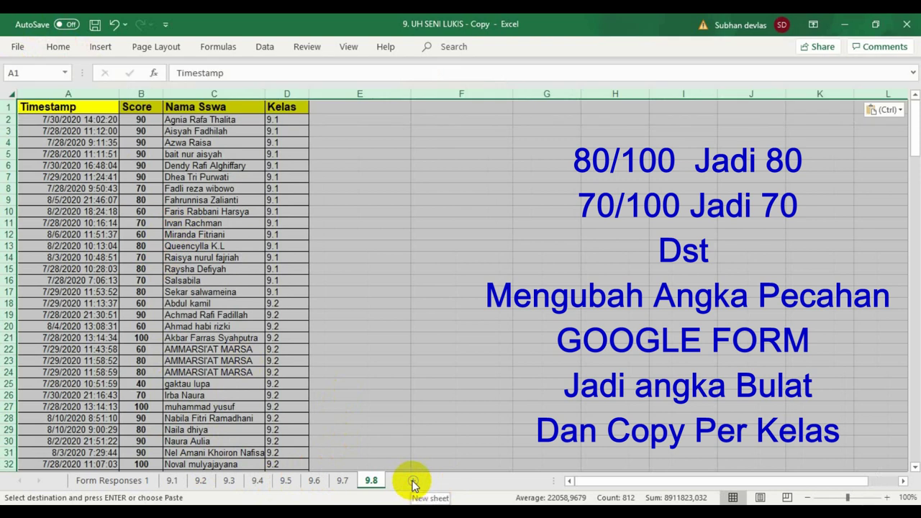
{"action": "double_click", "coordinate": [406, 481]}
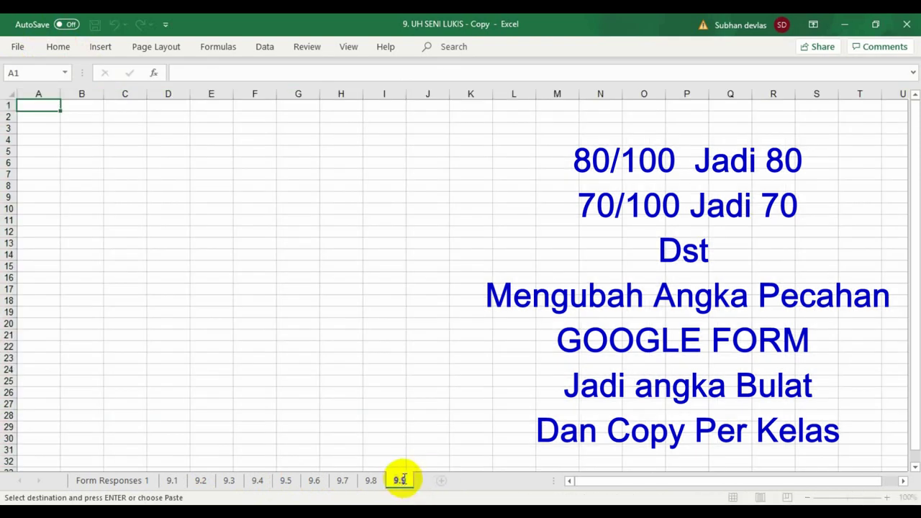
{"action": "type", "text": "9.9"}
{"action": "key", "text": "Return"}
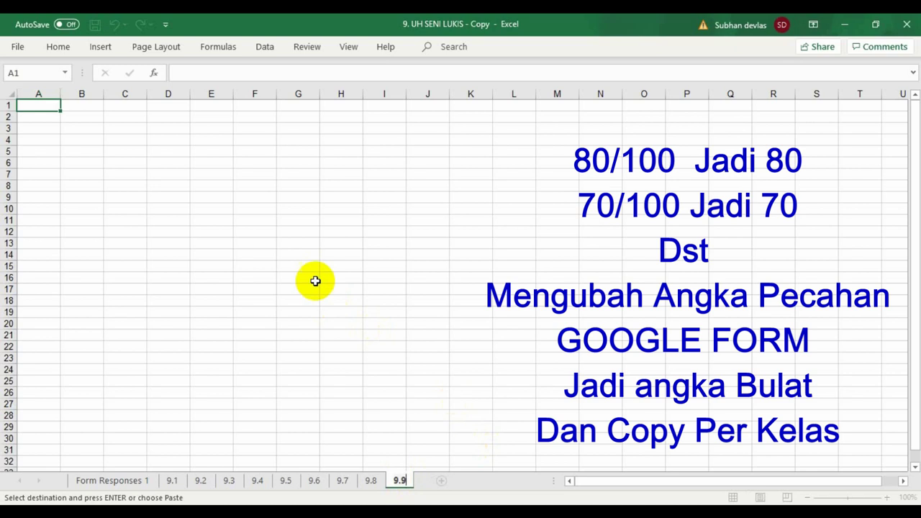
{"action": "left_click", "coordinate": [6, 95]}
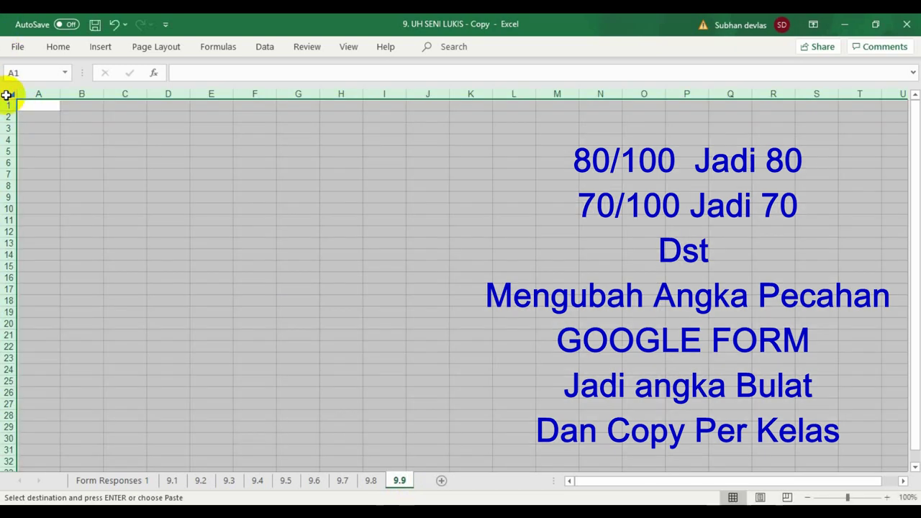
{"action": "left_click", "coordinate": [59, 47]}
{"action": "left_click", "coordinate": [22, 72]}
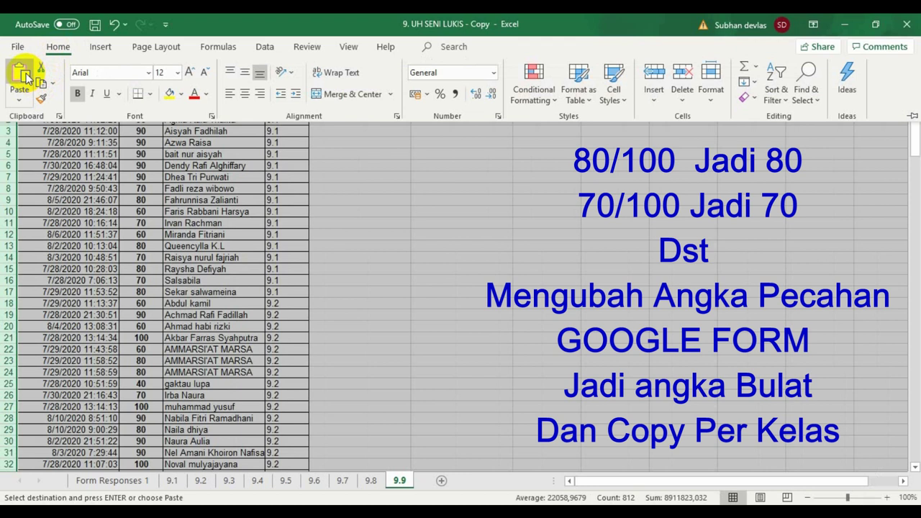
- Try deleting the entire rows 18 to 204, covering classes 9.2 to 9.9, on the 9.9 sheet
{"action": "left_click", "coordinate": [178, 486]}
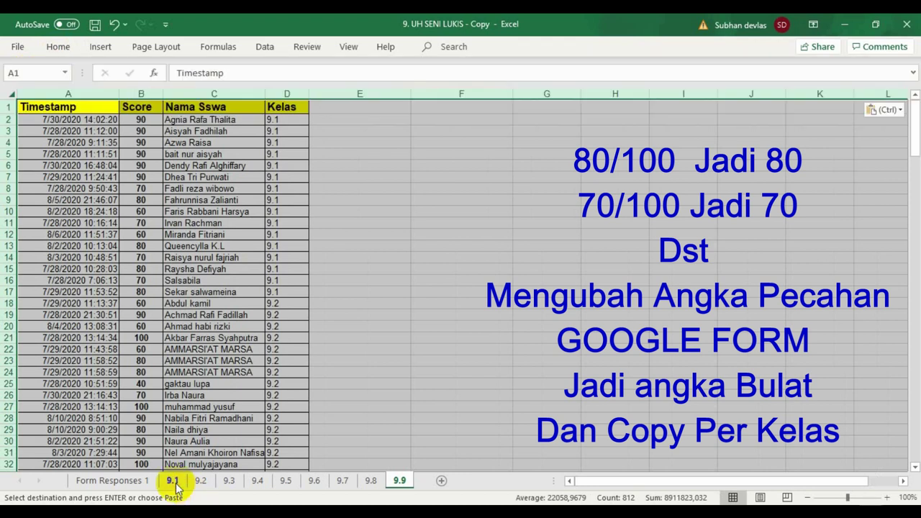
{"action": "left_click_drag", "start_coordinate": [914, 132], "coordinate": [911, 150]}
{"action": "left_click", "coordinate": [670, 265]}
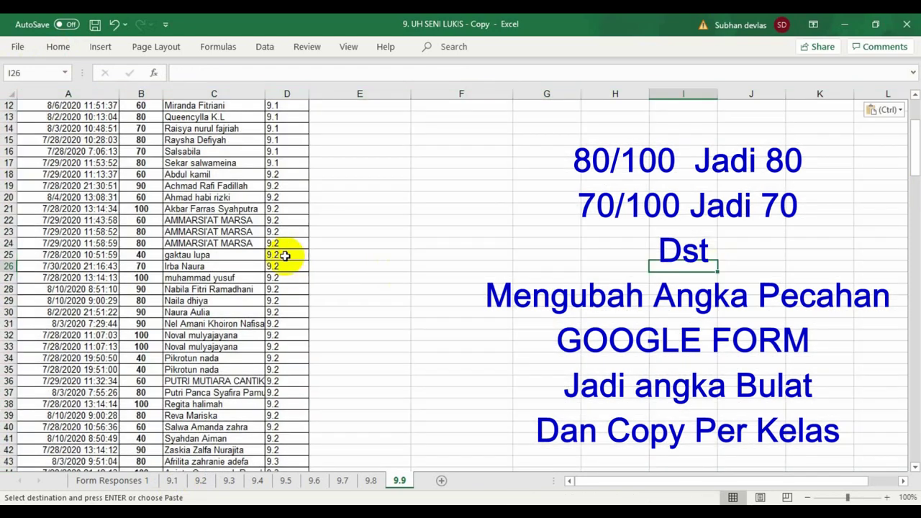
{"action": "left_click", "coordinate": [273, 175]}
{"action": "left_click_drag", "start_coordinate": [273, 176], "coordinate": [298, 405]}
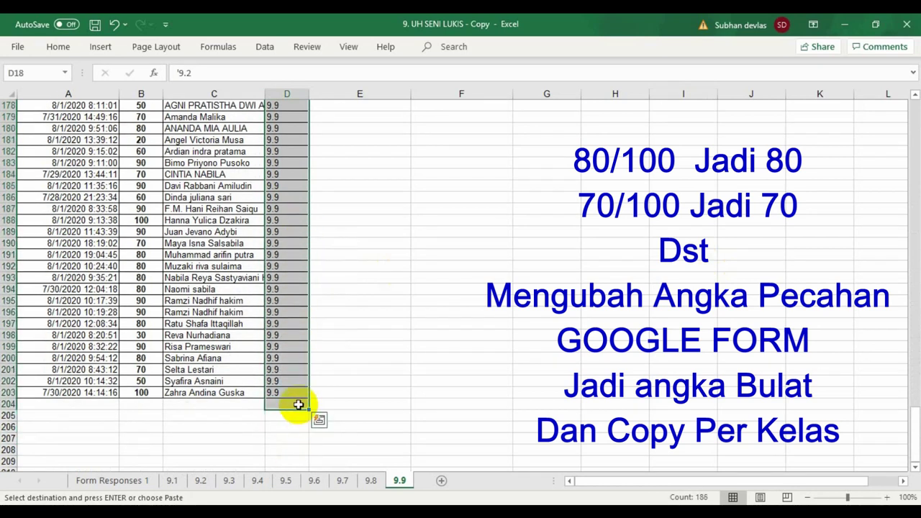
{"action": "right_click", "coordinate": [298, 358]}
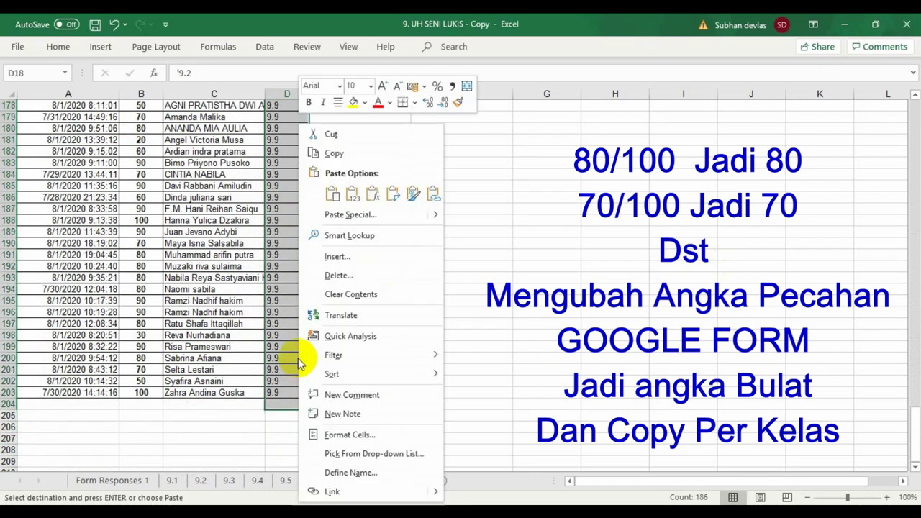
{"action": "left_click", "coordinate": [337, 273]}
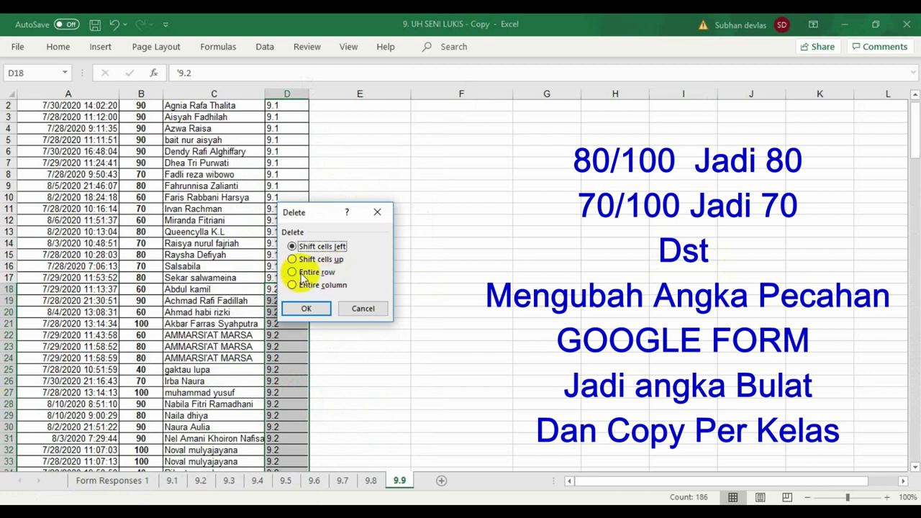
{"action": "left_click", "coordinate": [306, 308]}
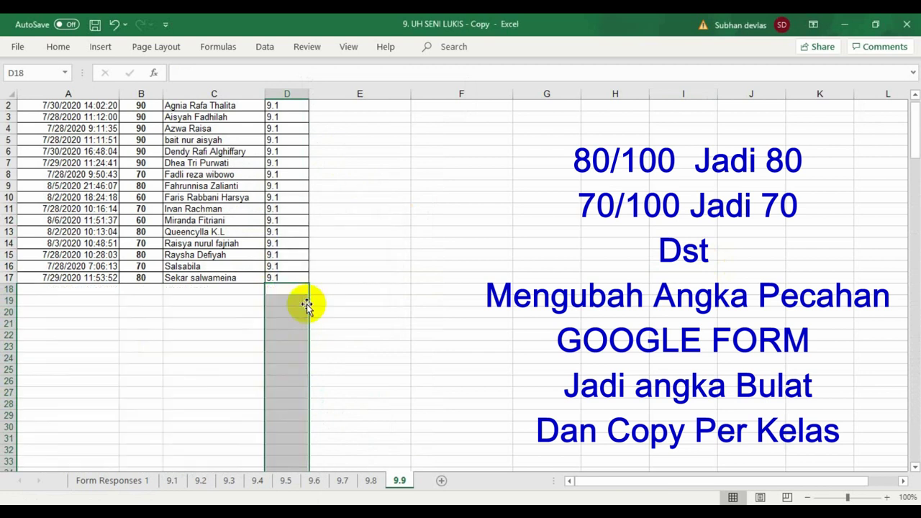
- Undo the row deletion on the 9.9 sheet
{"action": "scroll", "coordinate": [412, 287], "scroll_direction": "up", "scroll_amount": 1}
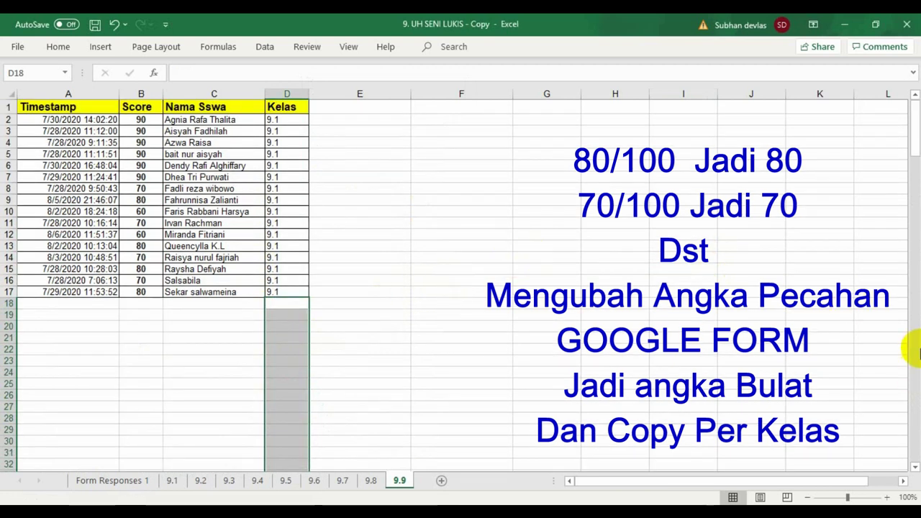
{"action": "left_click_drag", "start_coordinate": [914, 134], "coordinate": [909, 79]}
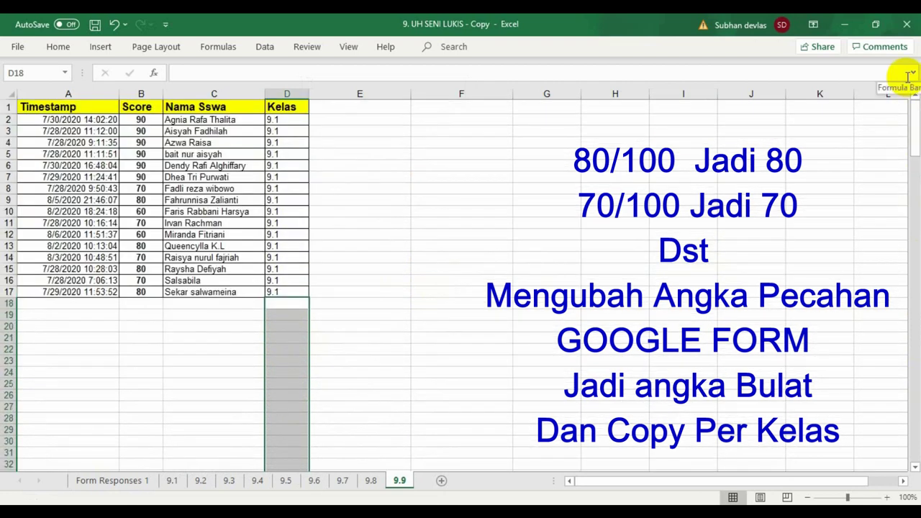
{"action": "key", "text": "ctrl+v"}
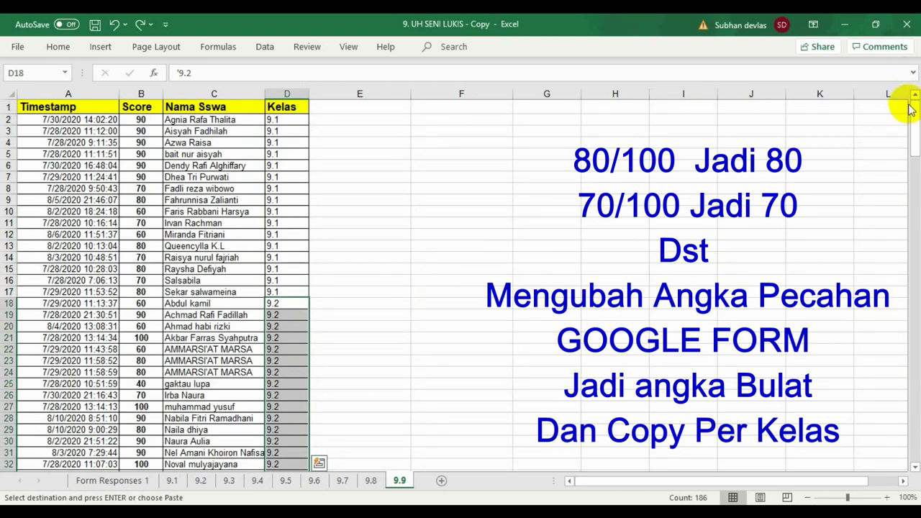
- Delete the entire rows for D18:D204 on the 9.9 sheet, removing the entries of classes 9.2 to 9.9
{"action": "left_click_drag", "start_coordinate": [916, 115], "coordinate": [907, 138]}
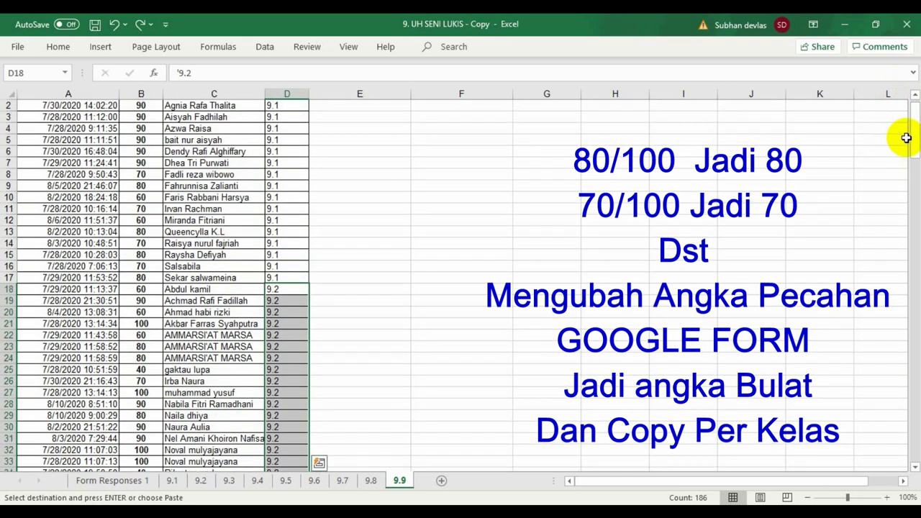
{"action": "right_click", "coordinate": [277, 295]}
{"action": "left_click", "coordinate": [333, 276]}
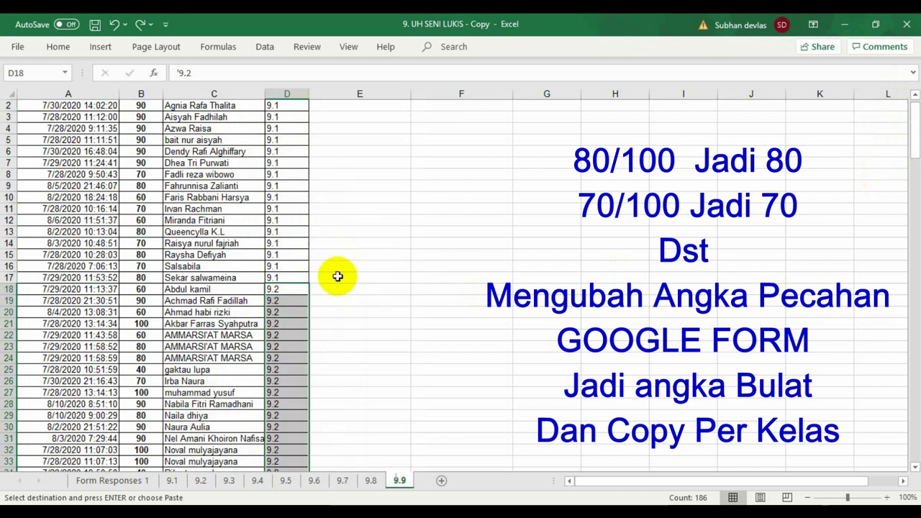
{"action": "left_click", "coordinate": [324, 277]}
{"action": "left_click", "coordinate": [309, 313]}
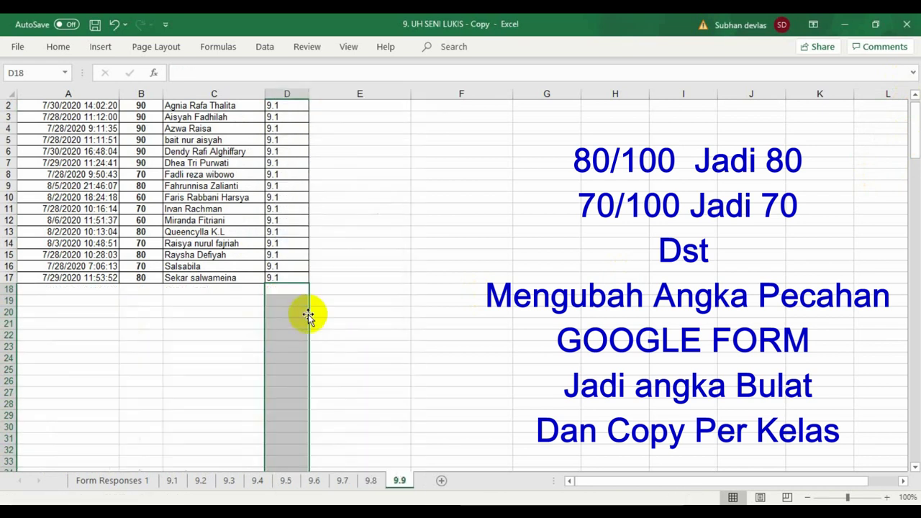
{"action": "left_click", "coordinate": [425, 309]}
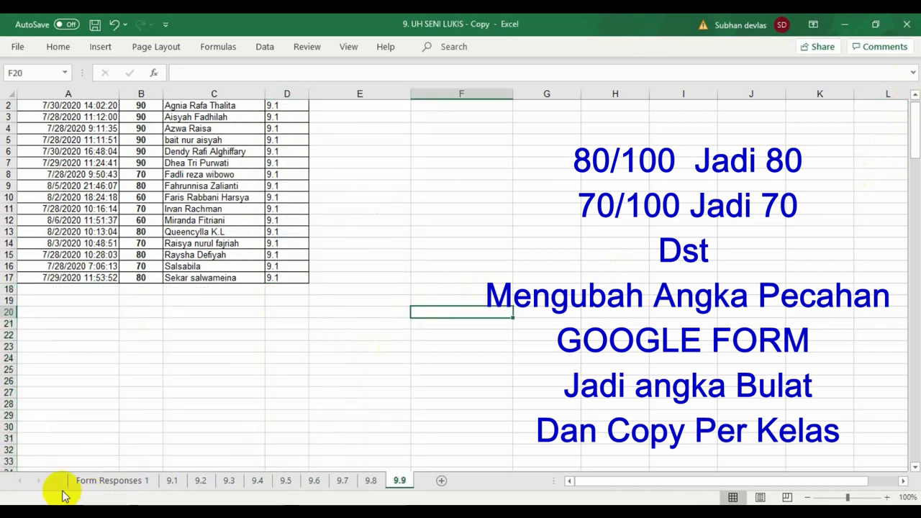
- On the 9.2 sheet, delete the entire rows 2 to 17 that hold the class 9.1 responses
{"action": "left_click", "coordinate": [201, 481]}
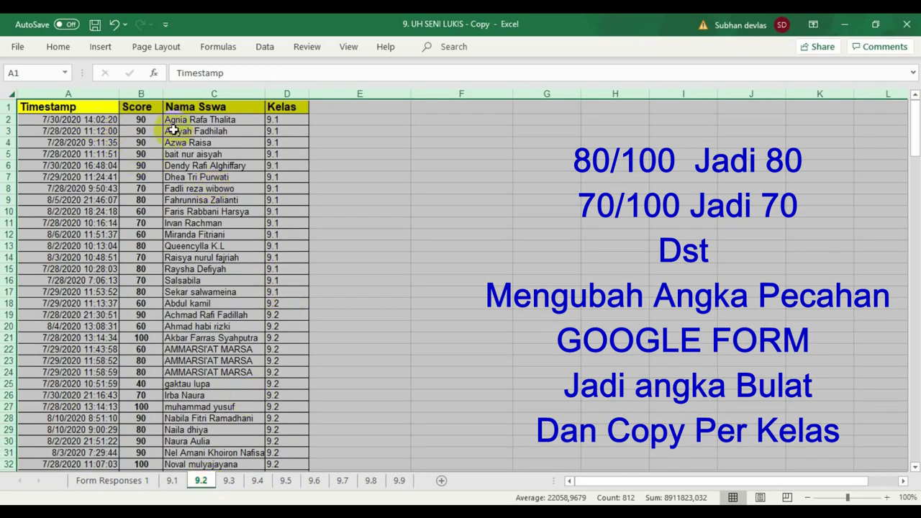
{"action": "left_click_drag", "start_coordinate": [286, 120], "coordinate": [309, 293]}
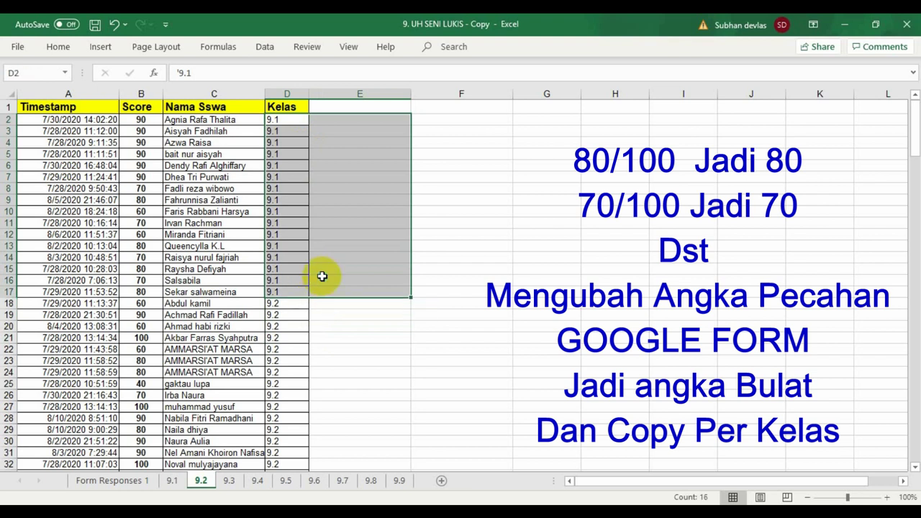
{"action": "right_click", "coordinate": [324, 276]}
{"action": "left_click", "coordinate": [371, 275]}
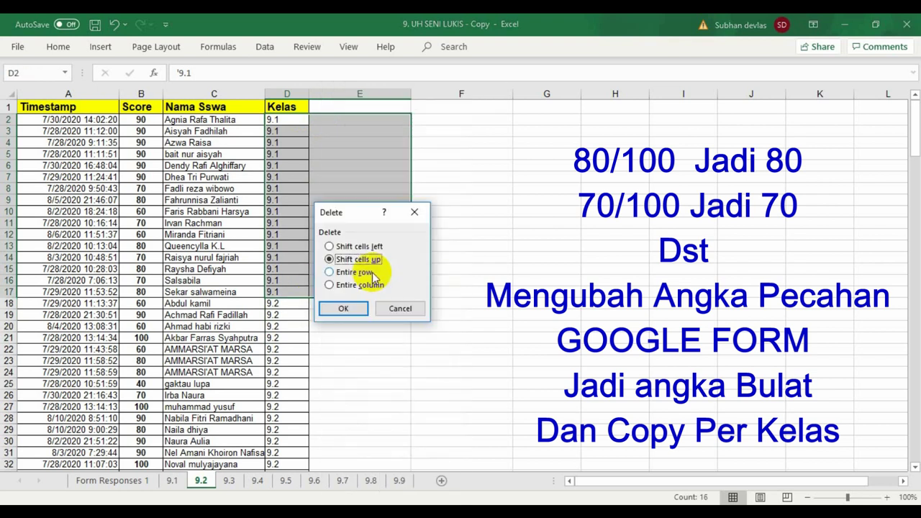
{"action": "left_click", "coordinate": [342, 308]}
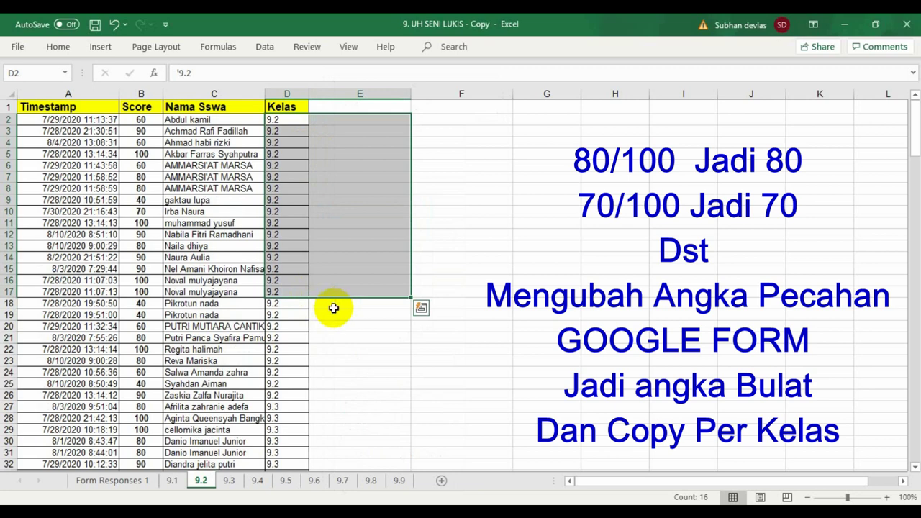
- On the 9.2 sheet, delete the entire rows 27 to 187 that hold the responses of classes 9.3 to 9.9
{"action": "left_click", "coordinate": [292, 407]}
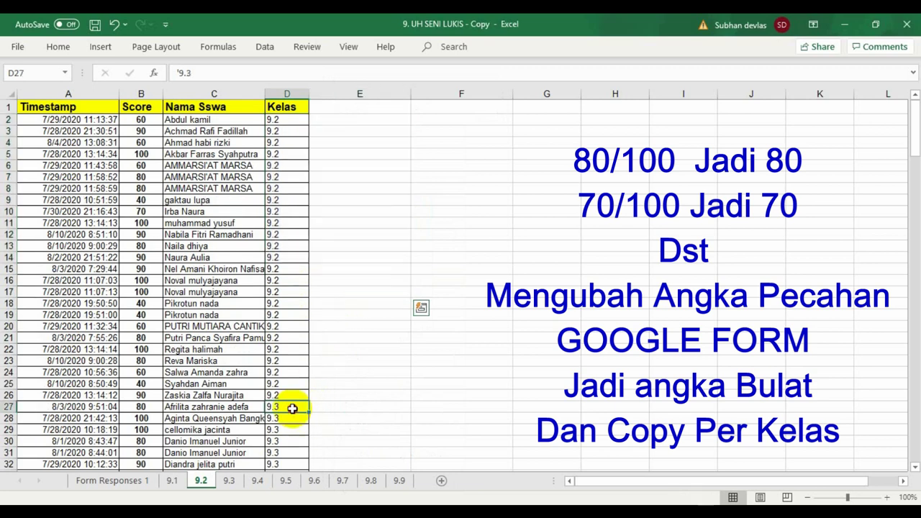
{"action": "left_click_drag", "start_coordinate": [292, 408], "coordinate": [285, 444]}
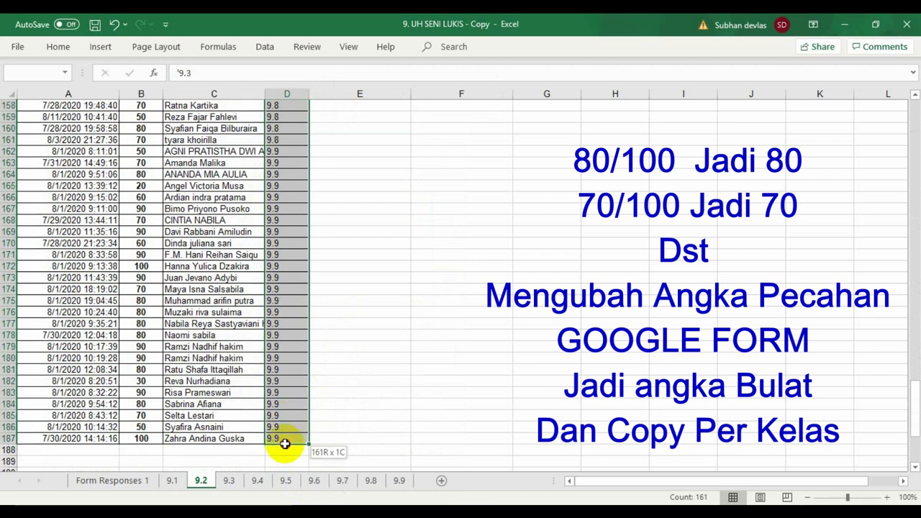
{"action": "right_click", "coordinate": [287, 423]}
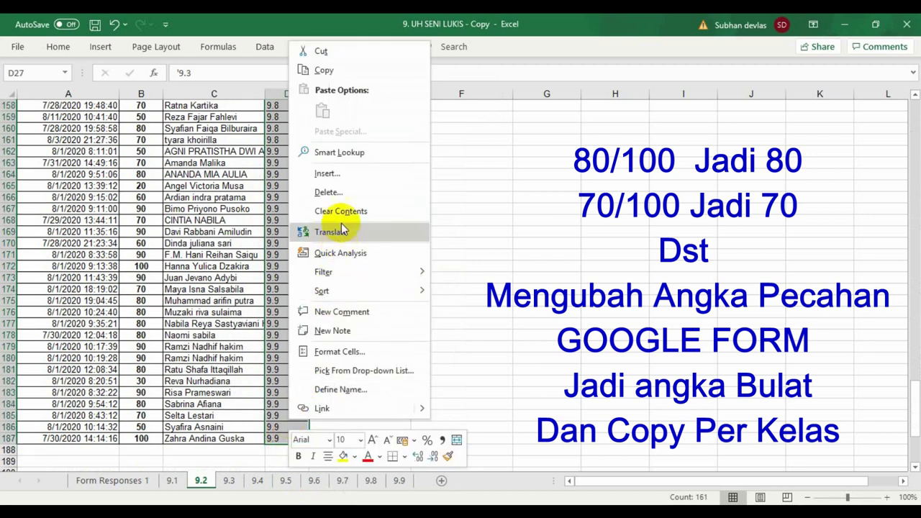
{"action": "left_click", "coordinate": [329, 192]}
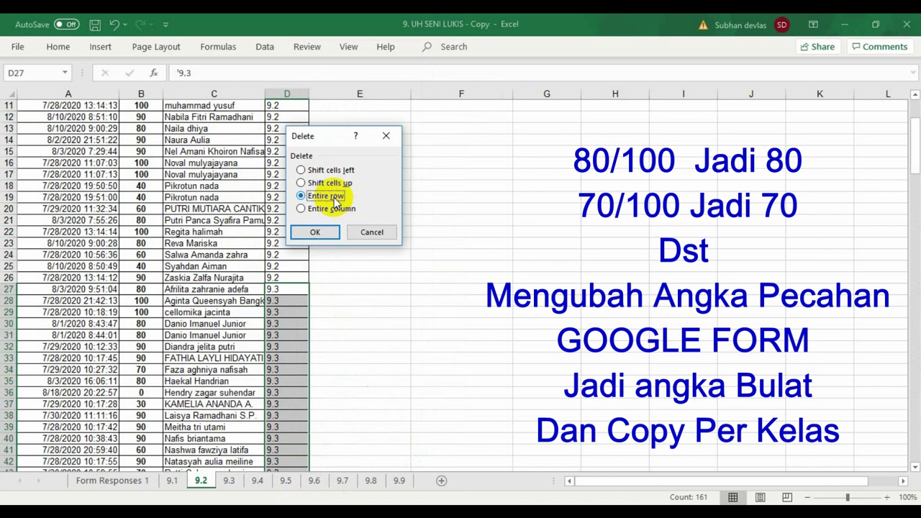
{"action": "left_click", "coordinate": [315, 233]}
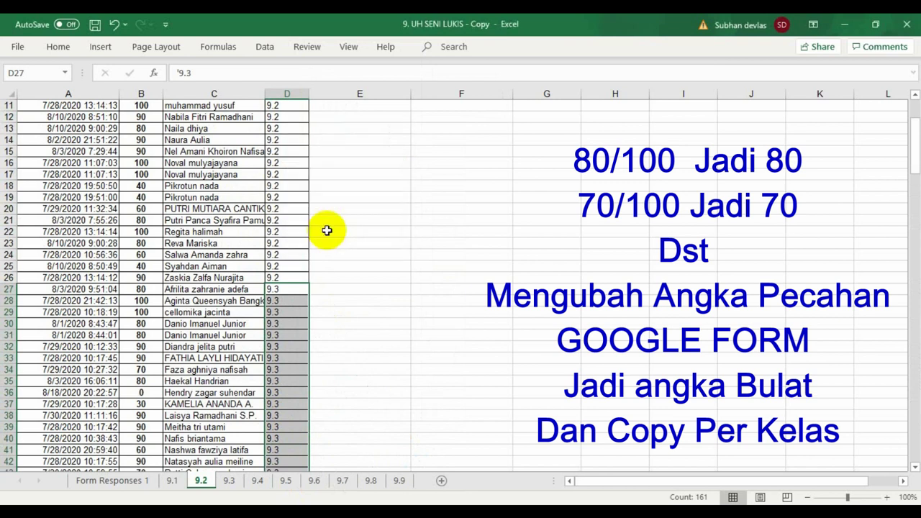
- On the 9.3 sheet, delete the entire rows 2 to 42 that hold the class 9.1 and 9.2 responses
{"action": "left_click", "coordinate": [229, 480]}
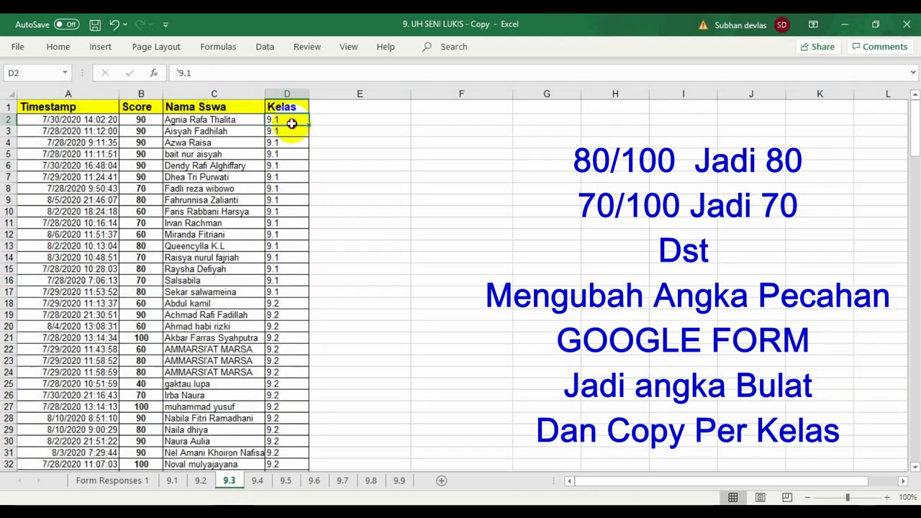
{"action": "left_click_drag", "start_coordinate": [291, 123], "coordinate": [296, 365]}
{"action": "right_click", "coordinate": [295, 365]}
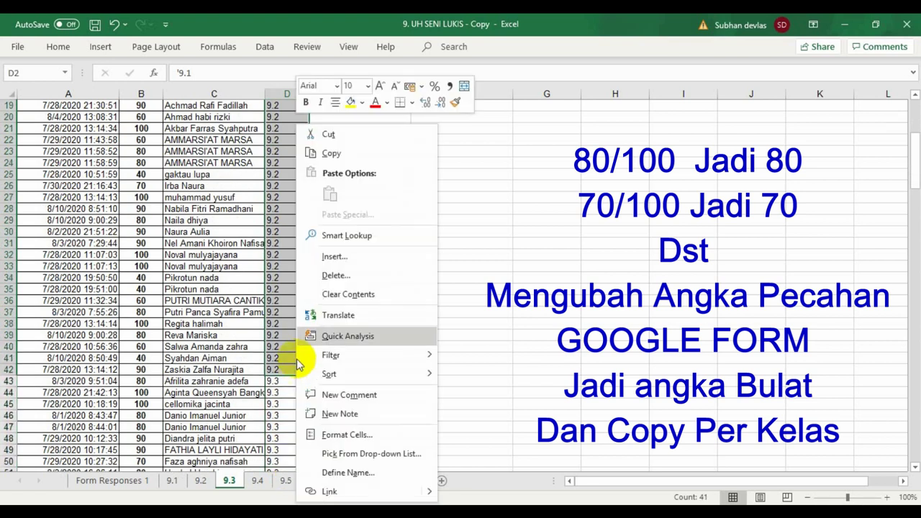
{"action": "left_click", "coordinate": [336, 277]}
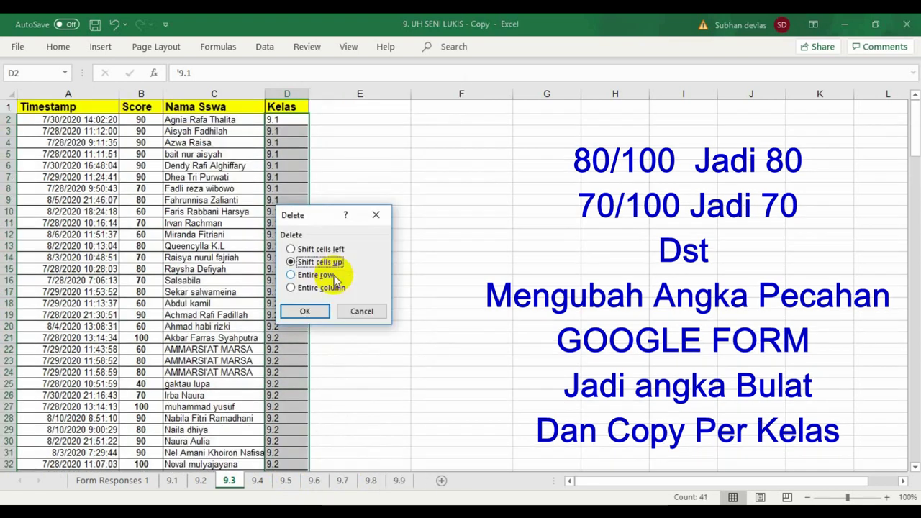
{"action": "left_click", "coordinate": [305, 311]}
- Delete the entire rows from row 26 to the end of the data on the 9.3 sheet, removing classes 9.4 to 9.9
{"action": "left_click_drag", "start_coordinate": [286, 398], "coordinate": [302, 469]}
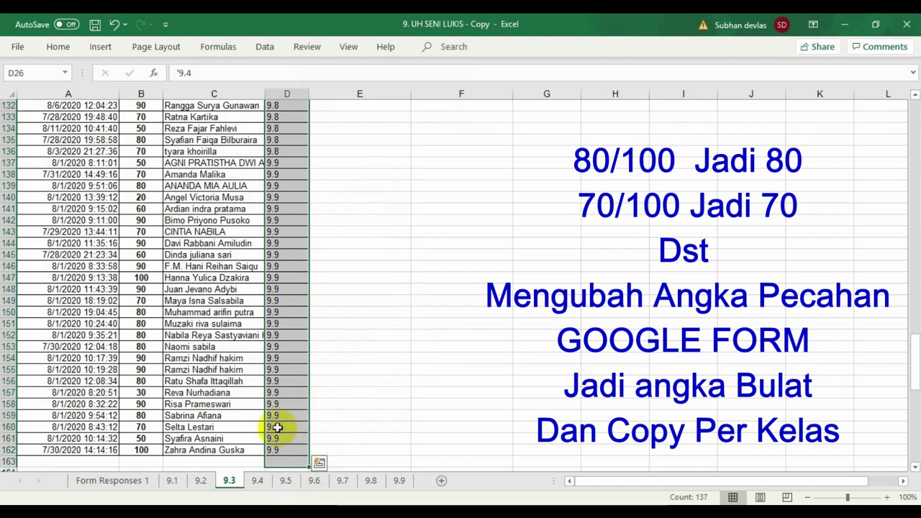
{"action": "right_click", "coordinate": [292, 402]}
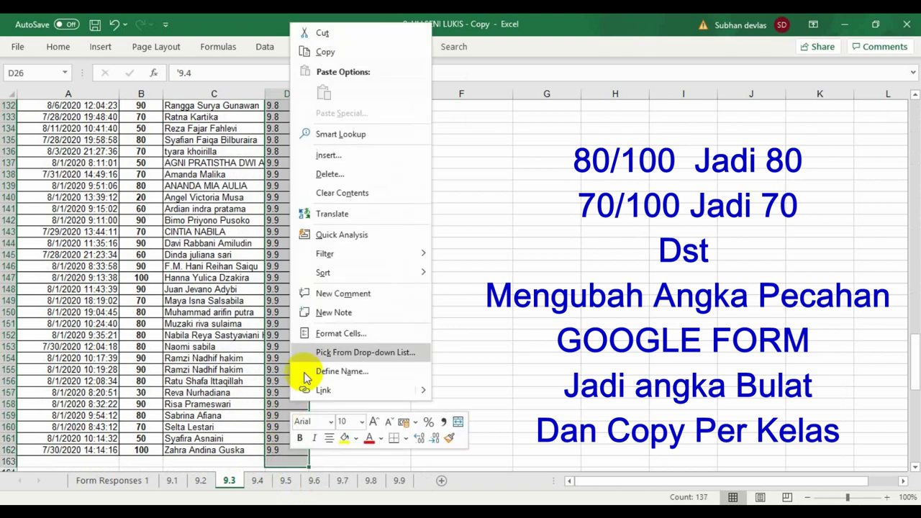
{"action": "left_click", "coordinate": [329, 174]}
{"action": "left_click", "coordinate": [323, 173]}
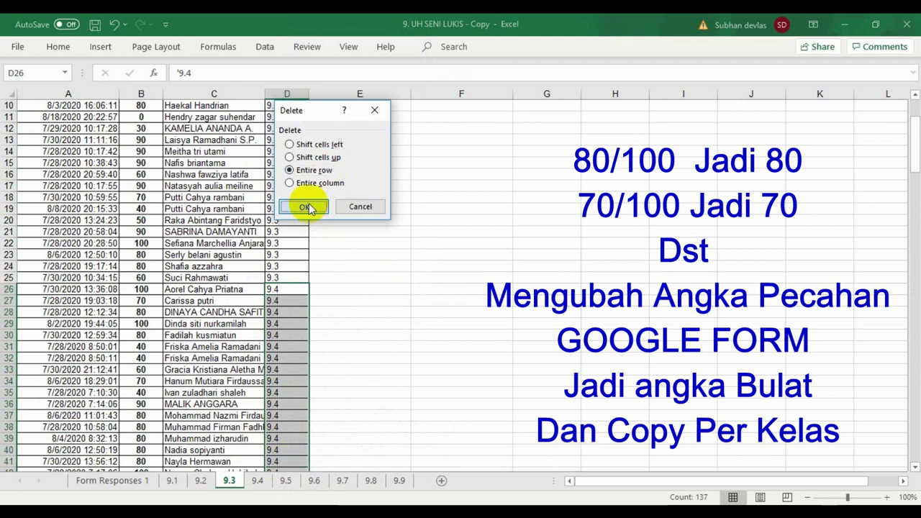
{"action": "left_click", "coordinate": [306, 208]}
- On the 9.4 sheet, delete the entire rows 2 to 66 that hold the responses of classes 9.1 to 9.3
{"action": "left_click", "coordinate": [257, 481]}
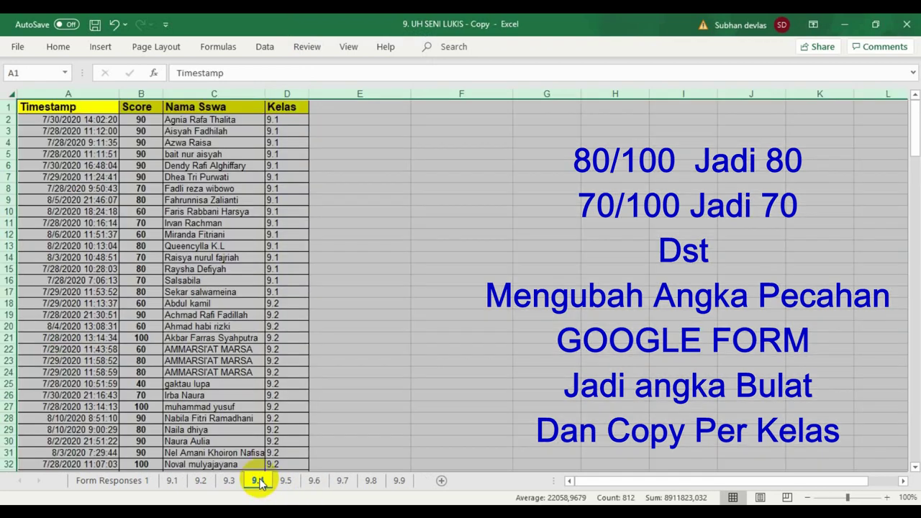
{"action": "left_click_drag", "start_coordinate": [295, 119], "coordinate": [263, 286]}
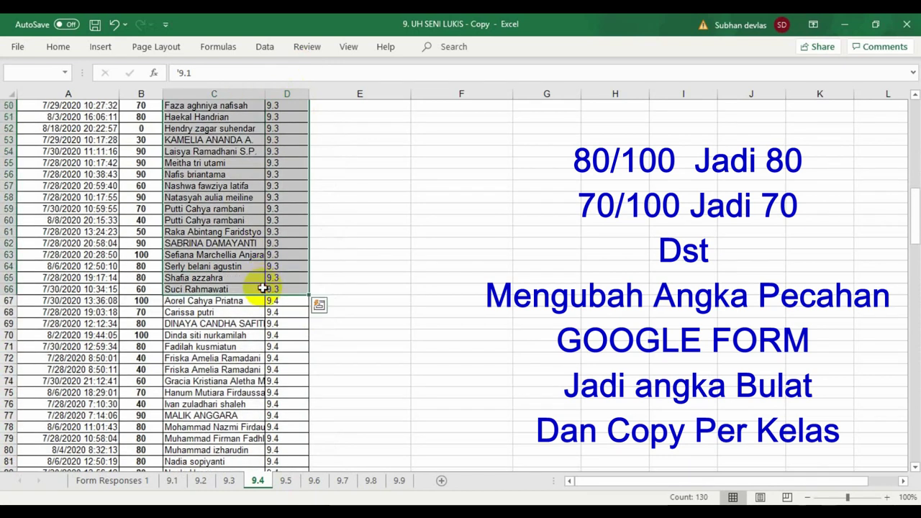
{"action": "right_click", "coordinate": [283, 261]}
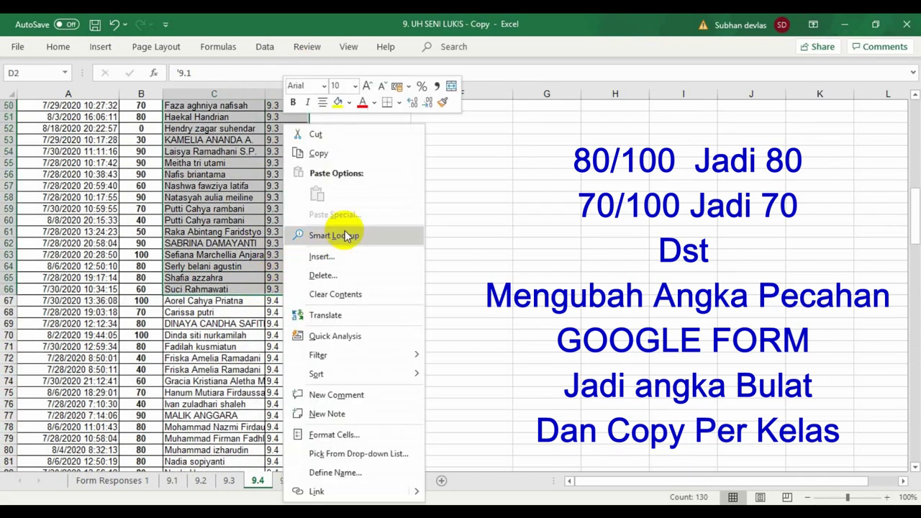
{"action": "left_click", "coordinate": [336, 275]}
{"action": "left_click", "coordinate": [322, 274]}
{"action": "left_click", "coordinate": [306, 308]}
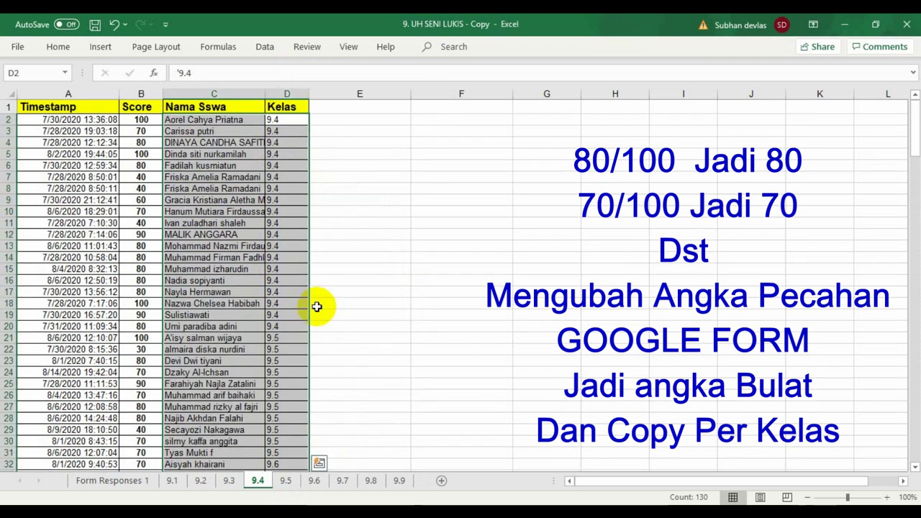
- Delete the entire rows from row 21 to the end of the data on the 9.4 sheet, removing classes 9.5 to 9.9
{"action": "left_click_drag", "start_coordinate": [287, 337], "coordinate": [301, 456]}
{"action": "right_click", "coordinate": [294, 420]}
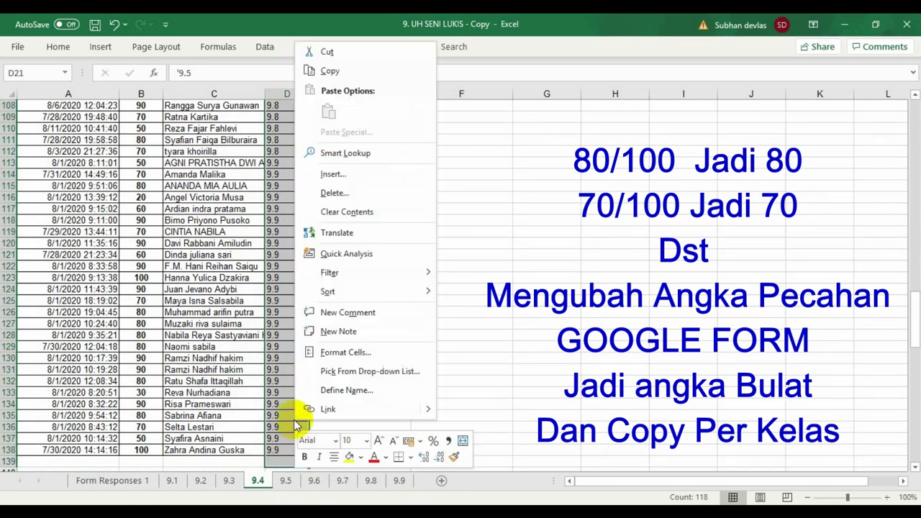
{"action": "left_click", "coordinate": [335, 195]}
{"action": "left_click", "coordinate": [324, 194]}
{"action": "left_click", "coordinate": [311, 231]}
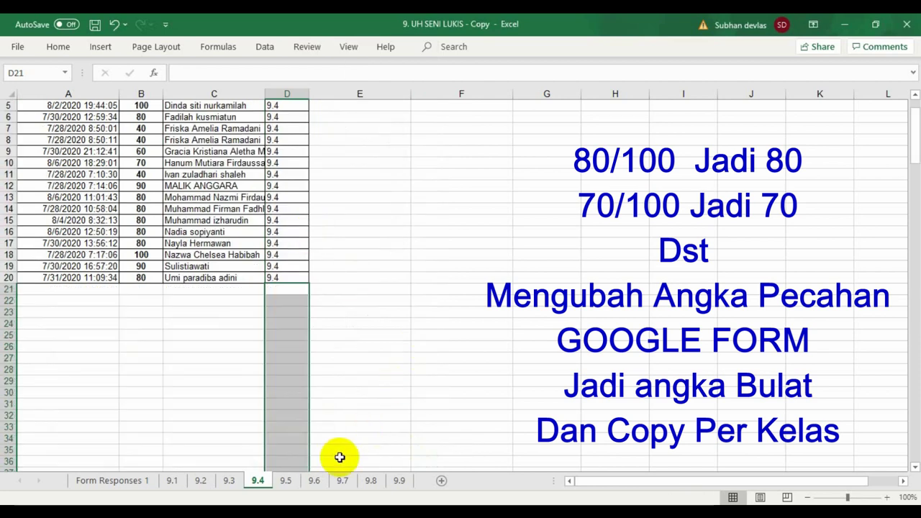
- On the 9.5 sheet, delete the entire rows 2 to 85 that hold the responses of classes 9.1 to 9.4
{"action": "left_click", "coordinate": [288, 481]}
{"action": "left_click_drag", "start_coordinate": [294, 120], "coordinate": [303, 154]}
{"action": "right_click", "coordinate": [290, 144]}
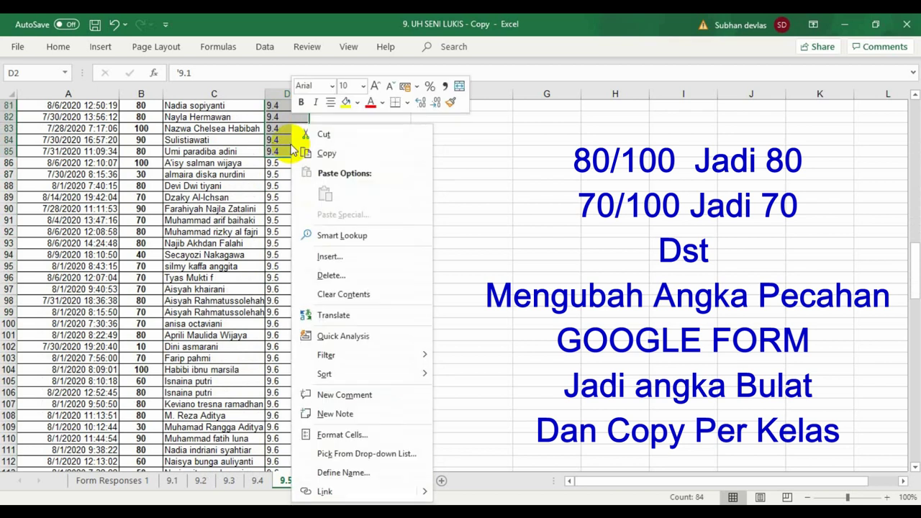
{"action": "left_click", "coordinate": [331, 276]}
{"action": "left_click", "coordinate": [330, 280]}
{"action": "left_click", "coordinate": [304, 316]}
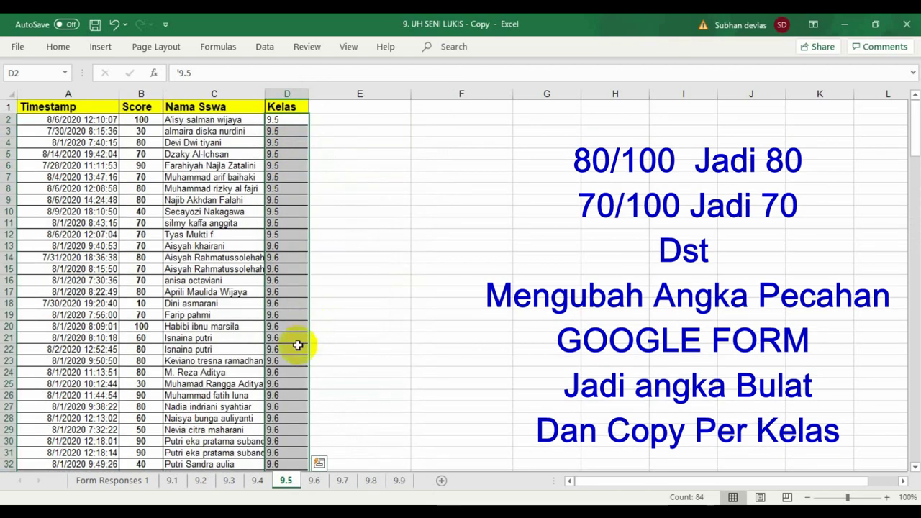
- Delete the entire rows from row 13 to the end of the data on the 9.5 sheet, removing classes 9.6 to 9.9
{"action": "left_click_drag", "start_coordinate": [293, 247], "coordinate": [304, 438]}
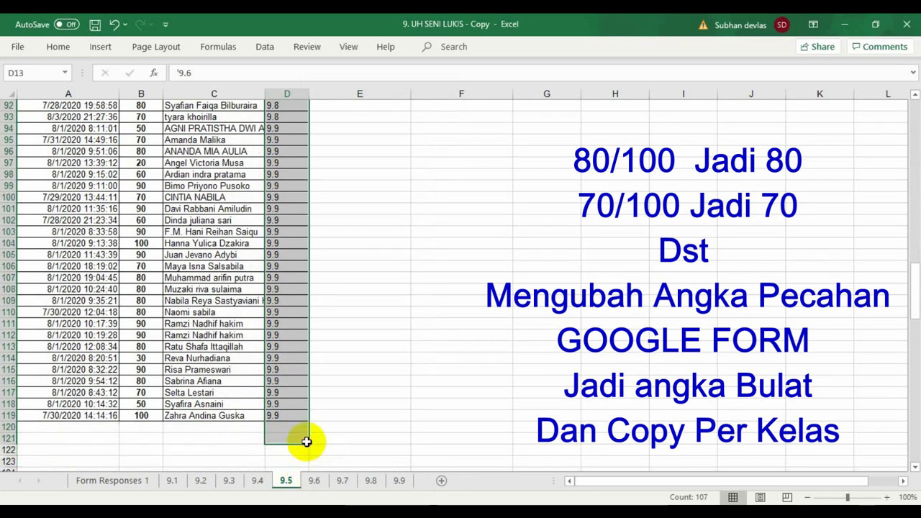
{"action": "right_click", "coordinate": [296, 382]}
{"action": "left_click", "coordinate": [333, 275]}
{"action": "left_click", "coordinate": [339, 279]}
{"action": "left_click", "coordinate": [311, 314]}
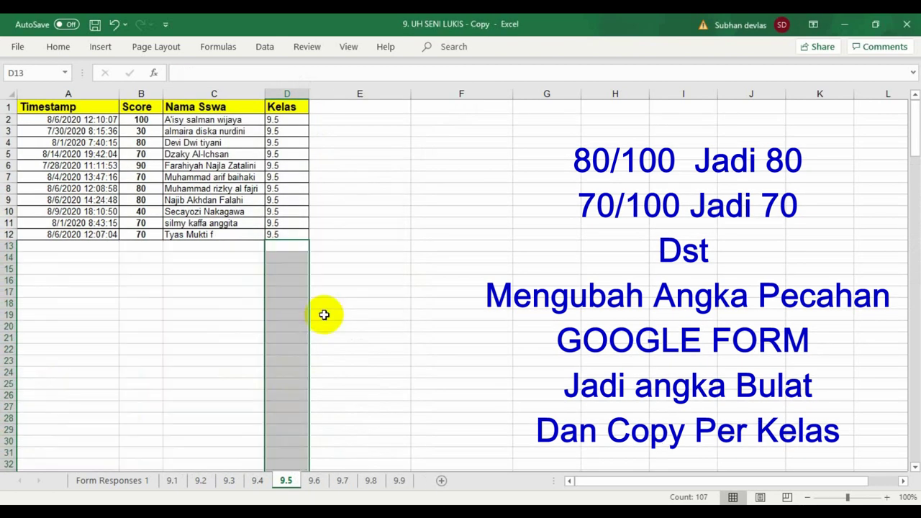
- On the 9.6 sheet, delete the entire rows 2 to 96 that hold the responses of classes 9.1 to 9.5
{"action": "left_click", "coordinate": [317, 481]}
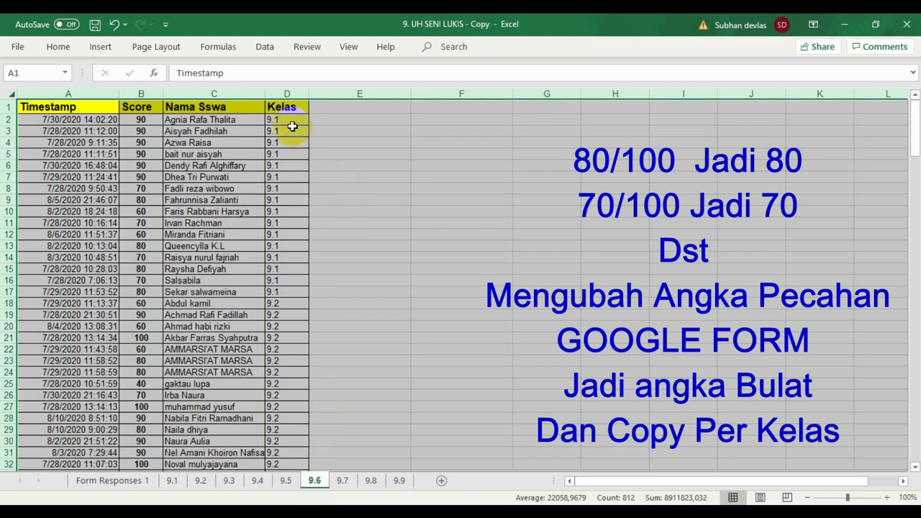
{"action": "left_click", "coordinate": [290, 121]}
{"action": "left_click_drag", "start_coordinate": [291, 121], "coordinate": [287, 266]}
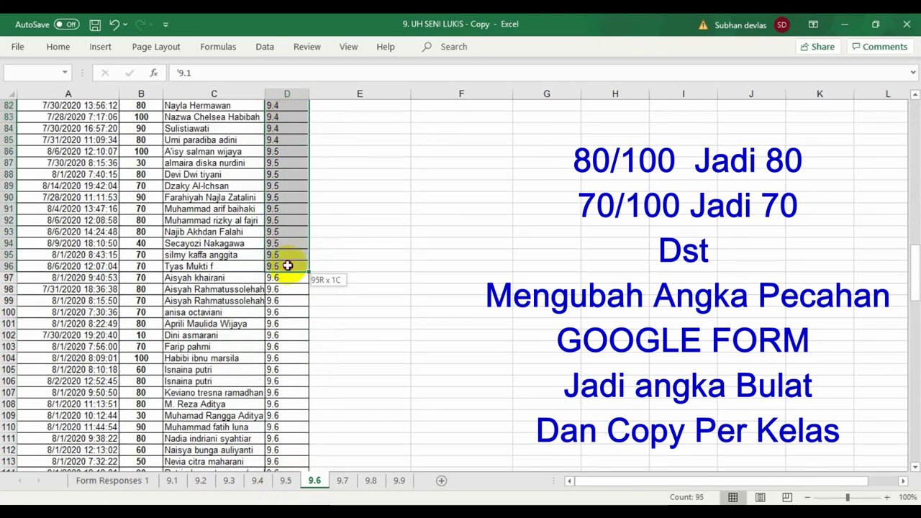
{"action": "right_click", "coordinate": [287, 266]}
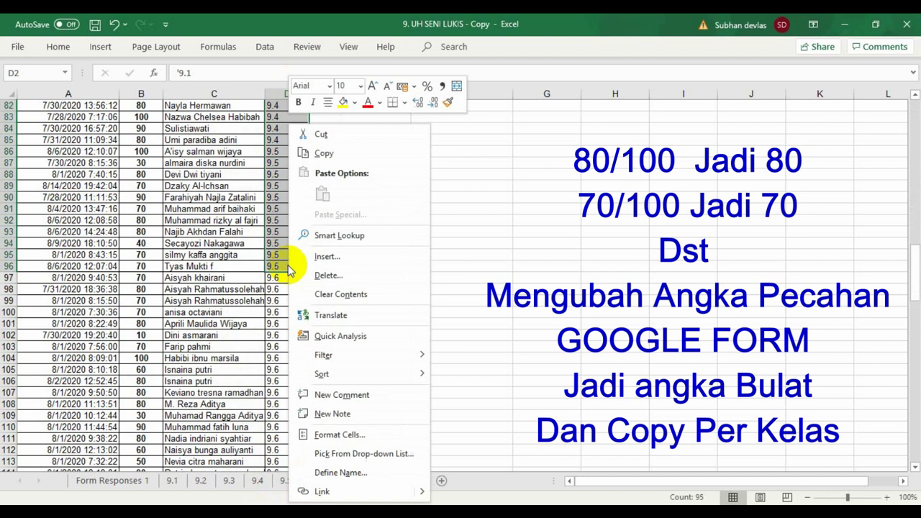
{"action": "left_click", "coordinate": [329, 275]}
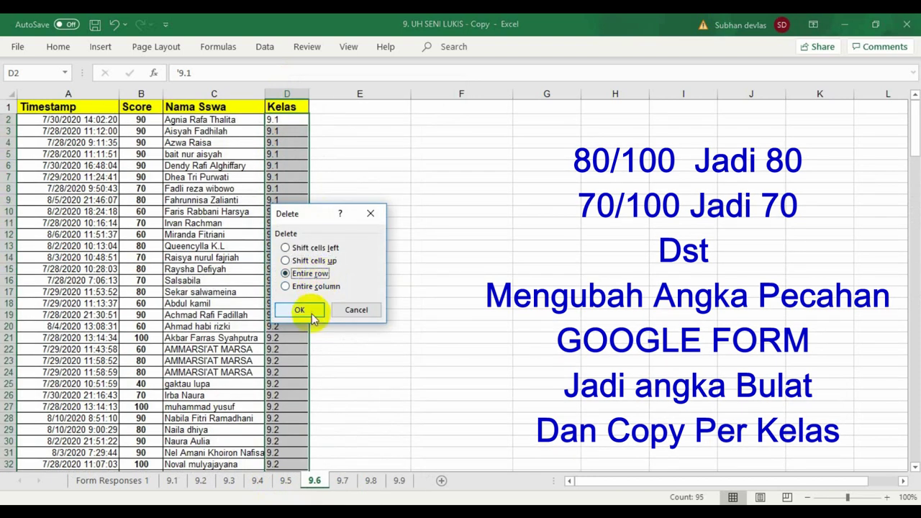
{"action": "left_click", "coordinate": [307, 311]}
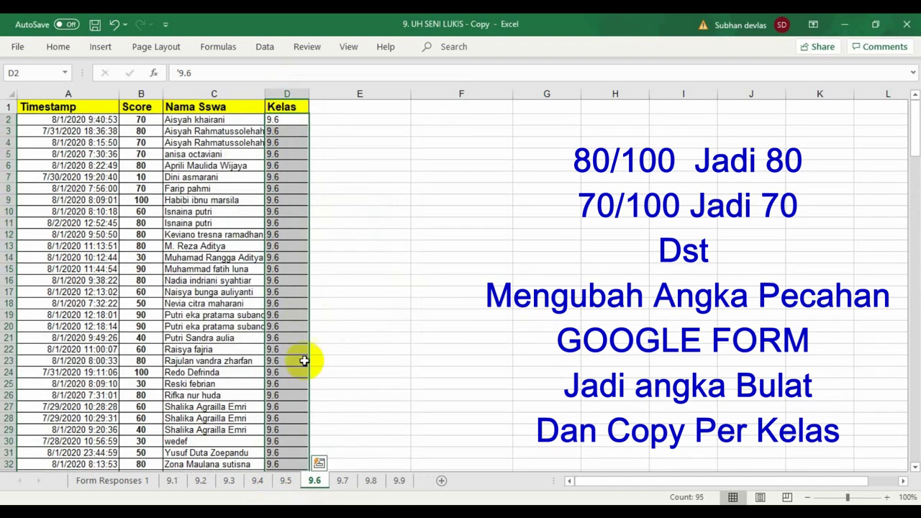
- Delete the entire rows from row 33 to the end of the data on the 9.6 sheet, removing classes 9.7 to 9.9
{"action": "left_click_drag", "start_coordinate": [911, 113], "coordinate": [910, 139]}
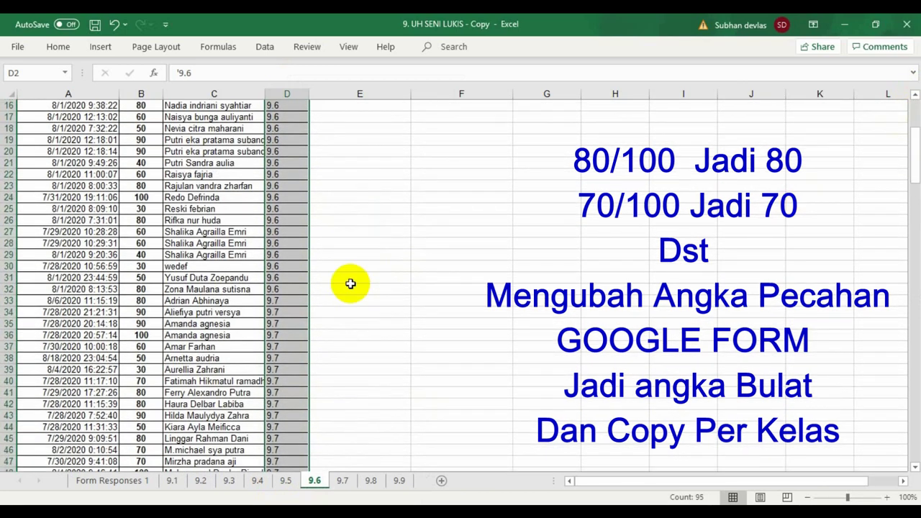
{"action": "left_click", "coordinate": [296, 301]}
{"action": "left_click_drag", "start_coordinate": [309, 463], "coordinate": [258, 461]}
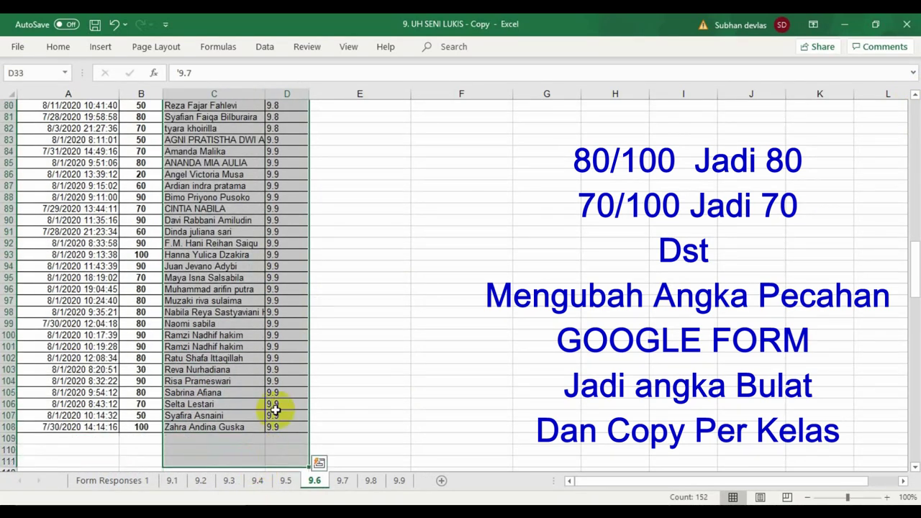
{"action": "right_click", "coordinate": [279, 385]}
{"action": "left_click", "coordinate": [316, 276]}
{"action": "left_click", "coordinate": [302, 277]}
{"action": "left_click", "coordinate": [314, 310]}
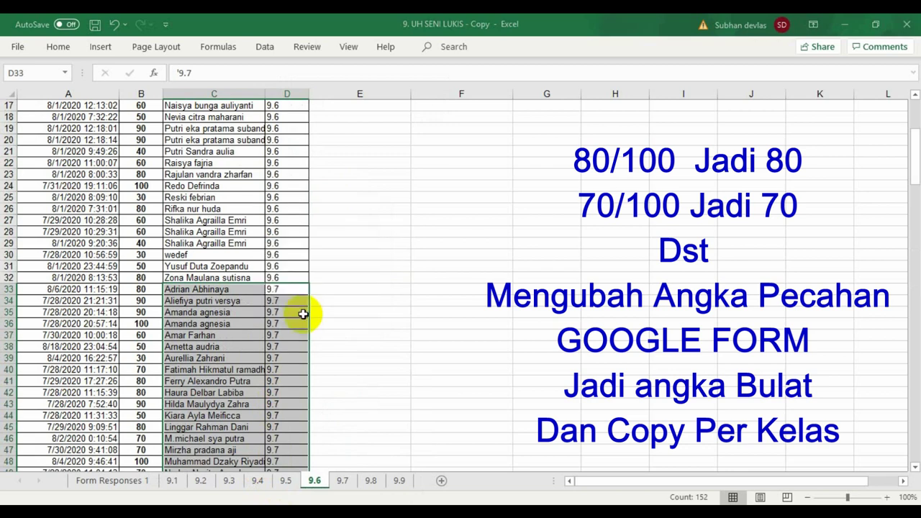
- On the 9.7 sheet, delete the entire rows 2 to 127 that hold the responses of classes 9.1 to 9.6
{"action": "left_click", "coordinate": [342, 480]}
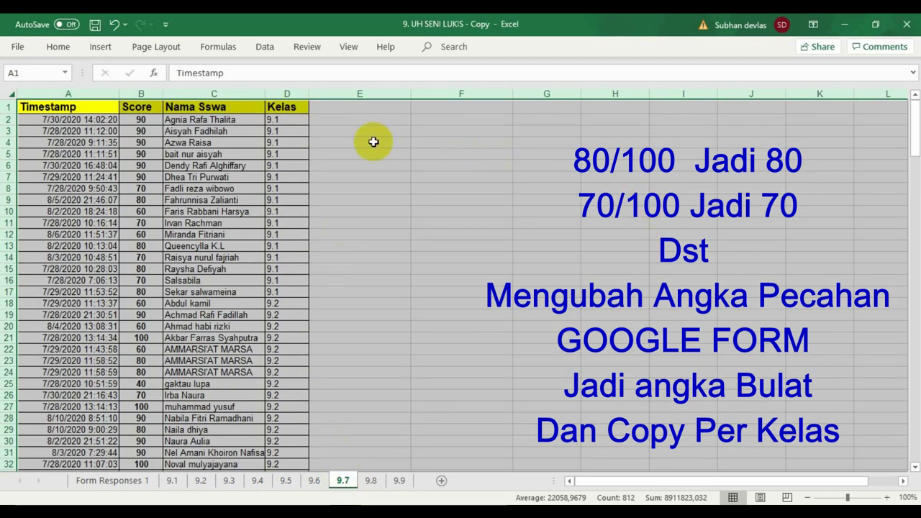
{"action": "left_click_drag", "start_coordinate": [300, 120], "coordinate": [299, 198]}
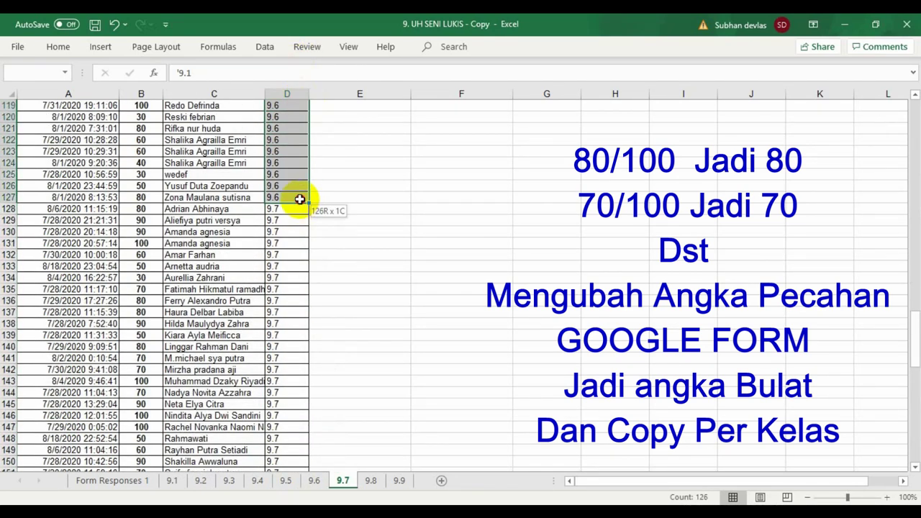
{"action": "right_click", "coordinate": [297, 199]}
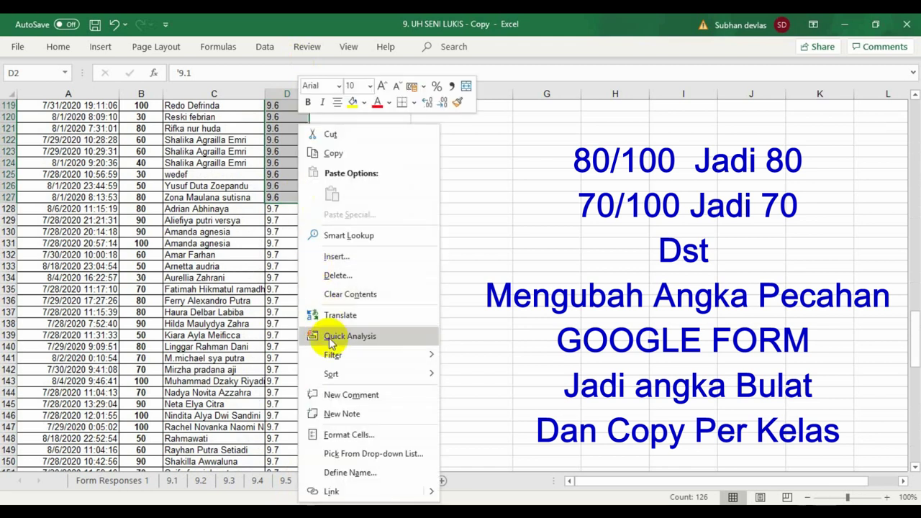
{"action": "left_click", "coordinate": [336, 278]}
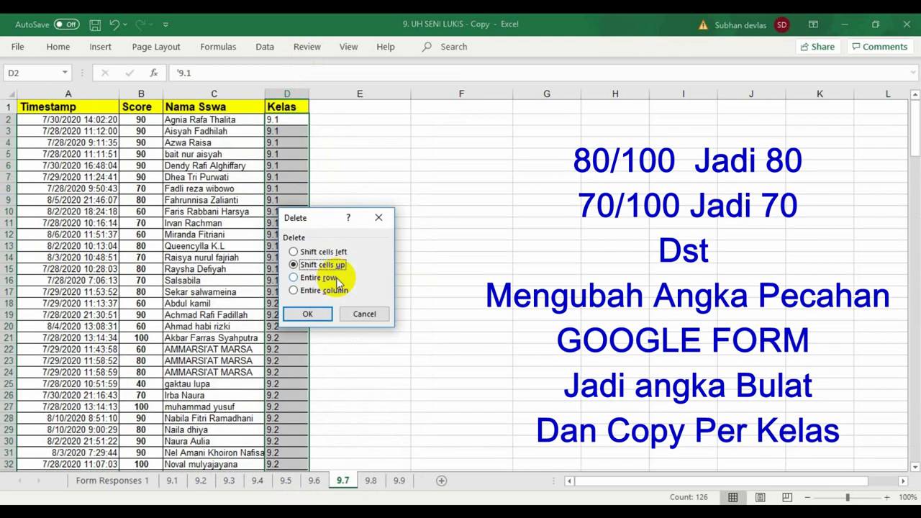
{"action": "left_click", "coordinate": [307, 314]}
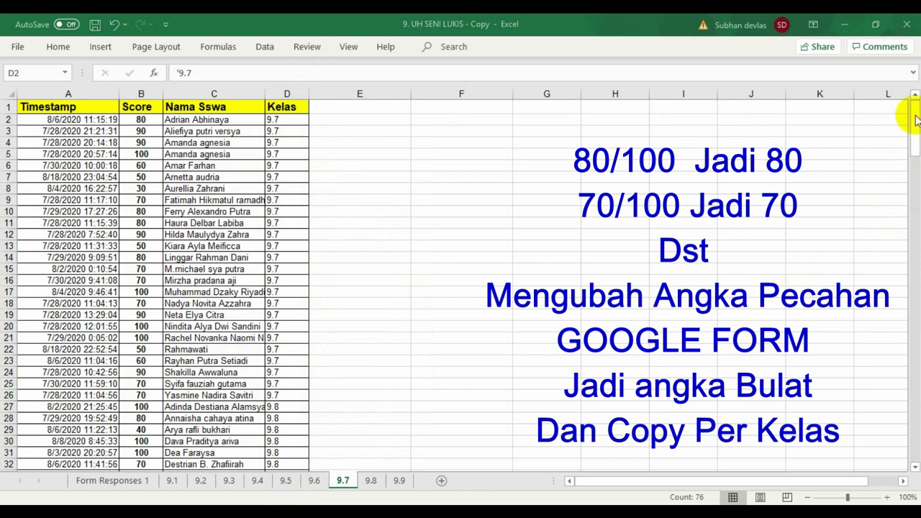
- Delete the entire rows from row 27 to the end of the data on the 9.7 sheet, removing classes 9.8 and 9.9
{"action": "left_click_drag", "start_coordinate": [916, 134], "coordinate": [911, 155]}
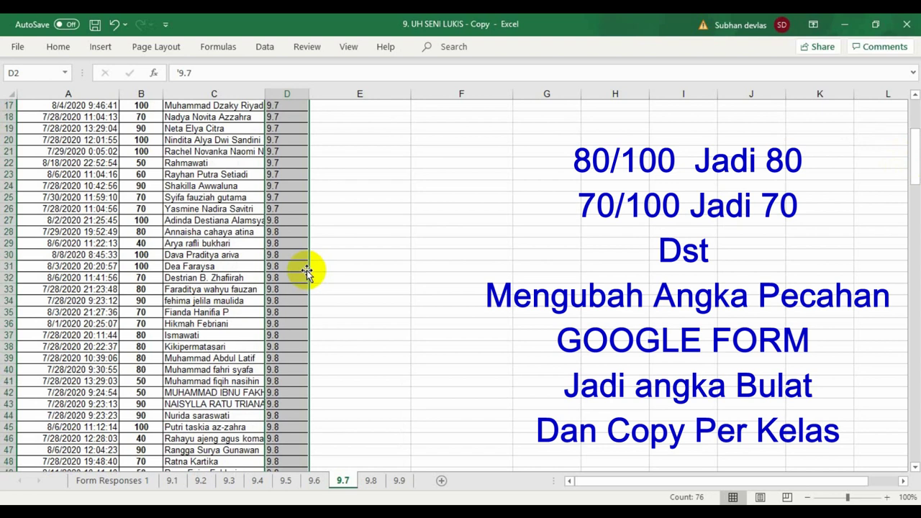
{"action": "left_click_drag", "start_coordinate": [298, 219], "coordinate": [282, 324]}
{"action": "right_click", "coordinate": [300, 241]}
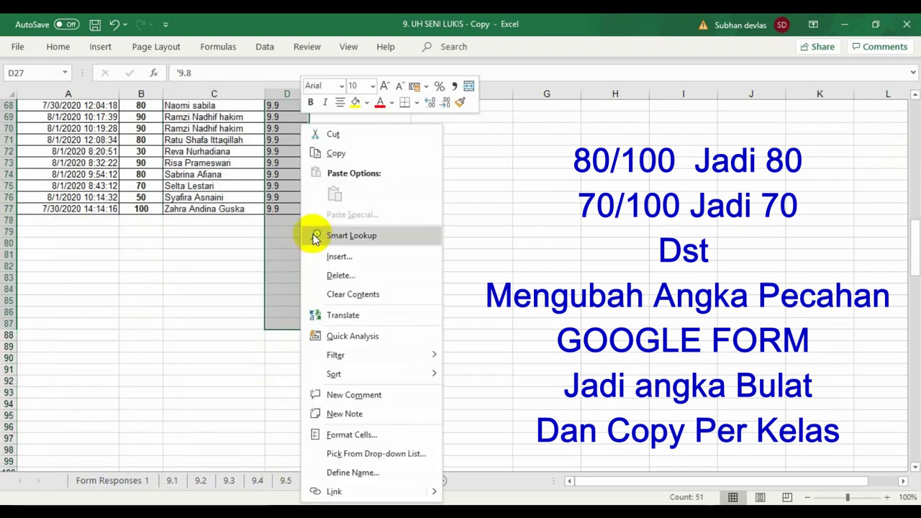
{"action": "left_click", "coordinate": [341, 276]}
{"action": "left_click", "coordinate": [344, 281]}
{"action": "left_click", "coordinate": [327, 315]}
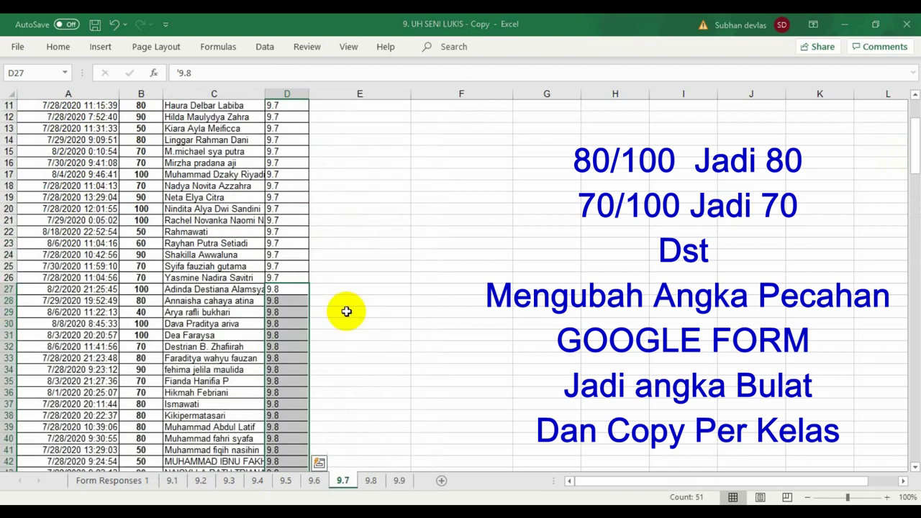
- On the 9.8 sheet, delete the entire rows 2 to 152 that hold the responses of classes 9.1 to 9.7
{"action": "left_click", "coordinate": [371, 482]}
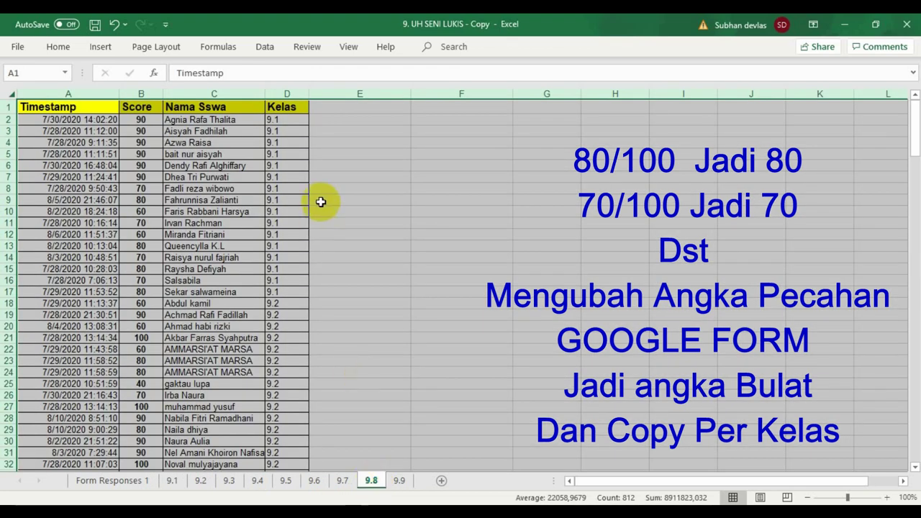
{"action": "left_click_drag", "start_coordinate": [301, 128], "coordinate": [281, 219]}
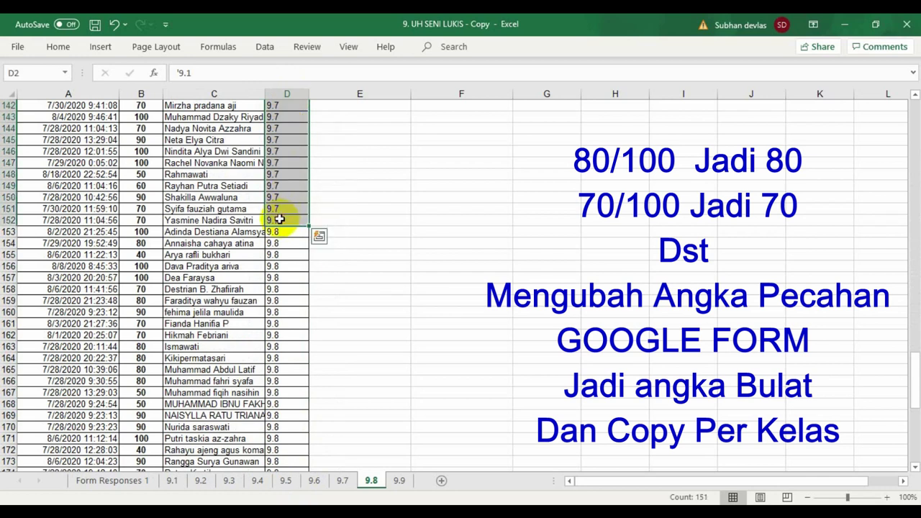
{"action": "right_click", "coordinate": [280, 219]}
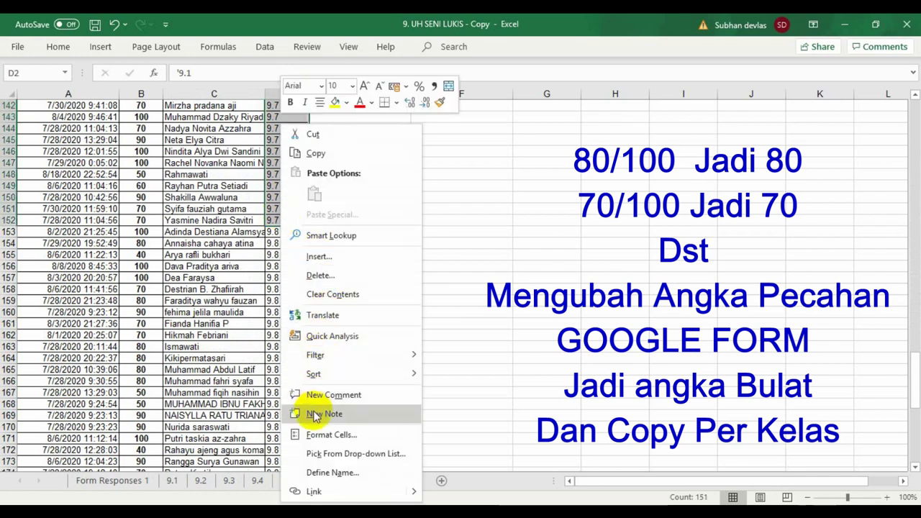
{"action": "left_click", "coordinate": [333, 276]}
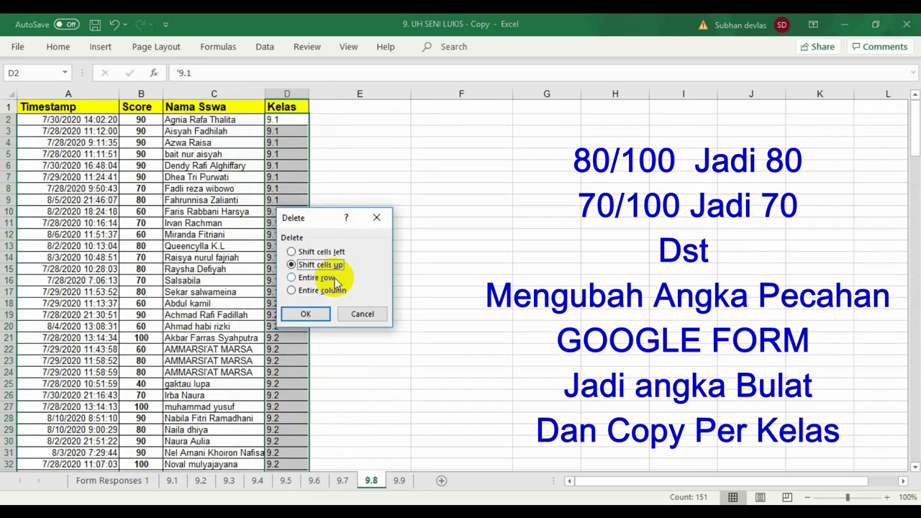
{"action": "left_click", "coordinate": [316, 279]}
{"action": "left_click", "coordinate": [306, 314]}
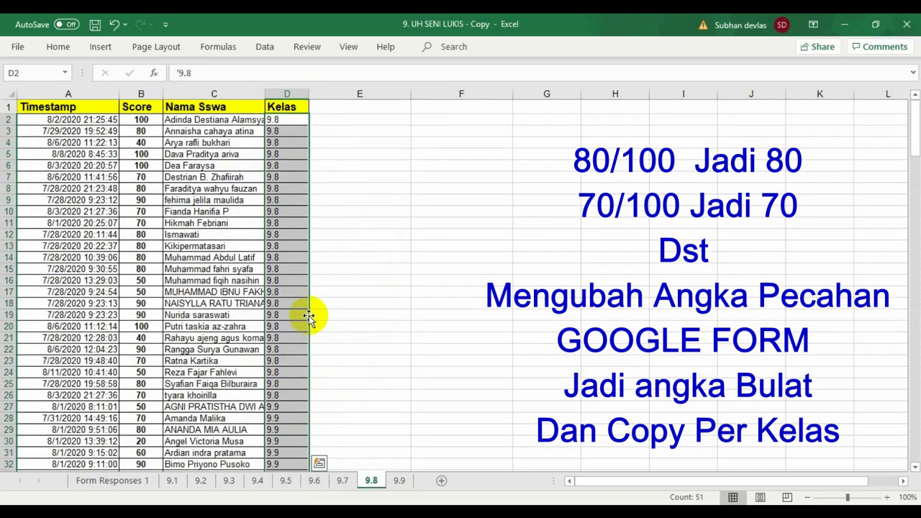
- Delete the entire rows 27 to 52 on the 9.8 sheet, removing the class 9.9 responses
{"action": "left_click_drag", "start_coordinate": [913, 126], "coordinate": [908, 157]}
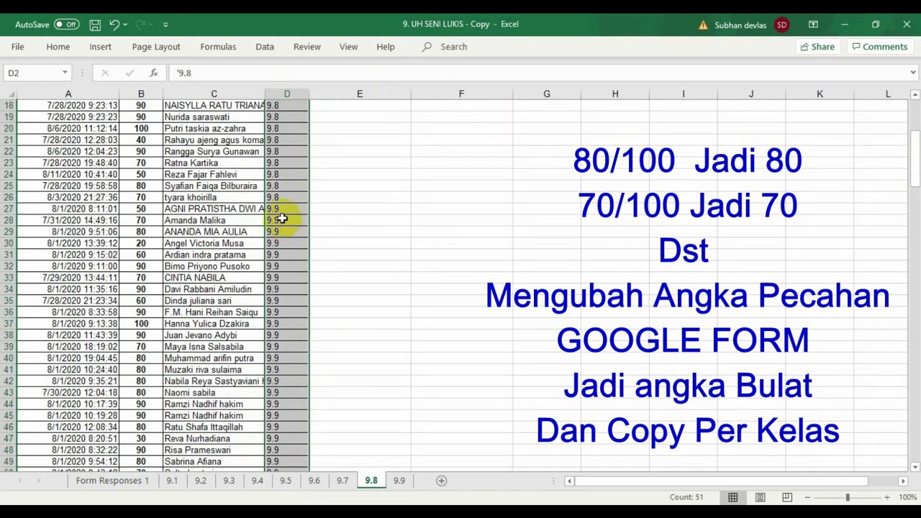
{"action": "left_click", "coordinate": [282, 210]}
{"action": "left_click_drag", "start_coordinate": [283, 216], "coordinate": [279, 437]}
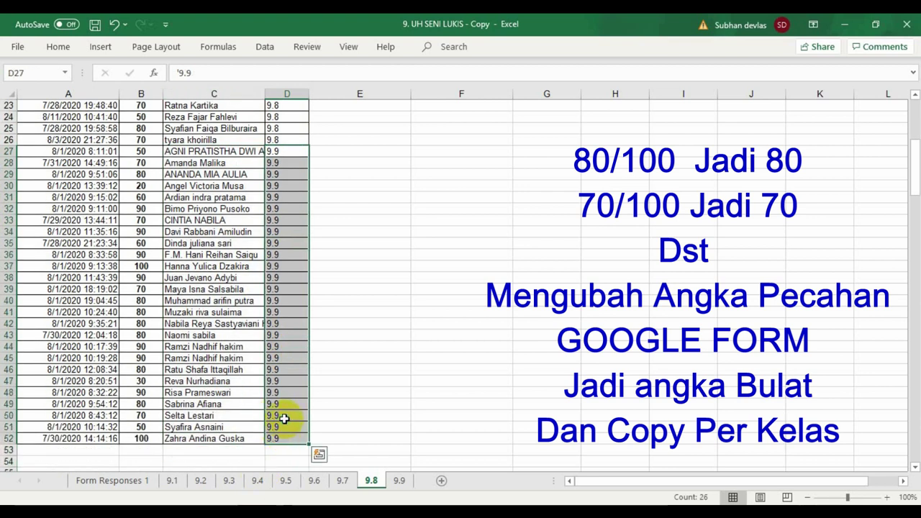
{"action": "right_click", "coordinate": [288, 424]}
{"action": "left_click", "coordinate": [325, 192]}
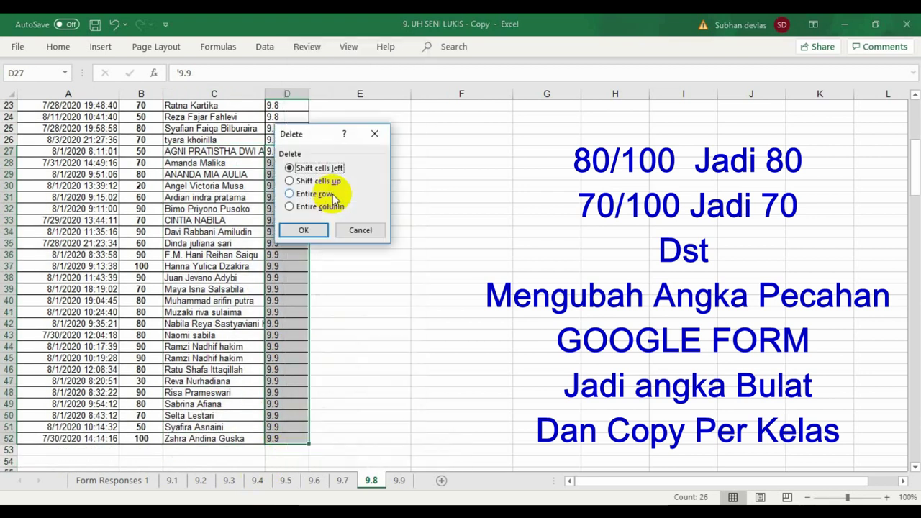
{"action": "left_click", "coordinate": [304, 230]}
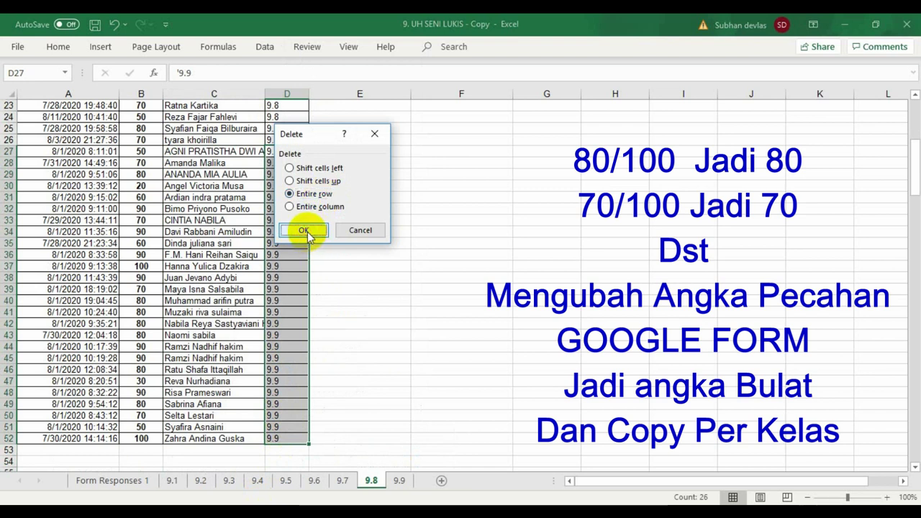
- Copy the whole Form Responses 1 sheet and paste it over the contents of the 9.9 sheet
{"action": "left_click", "coordinate": [401, 480]}
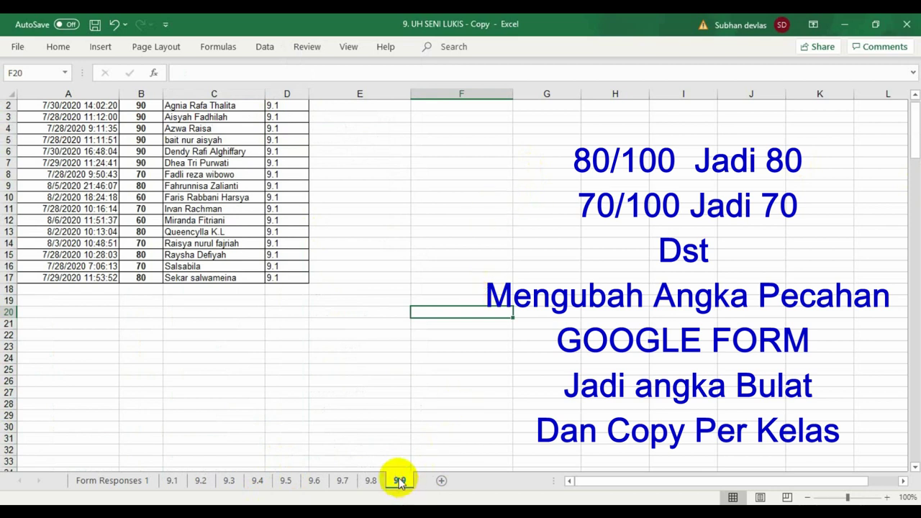
{"action": "scroll", "coordinate": [532, 383], "scroll_direction": "up", "scroll_amount": 1}
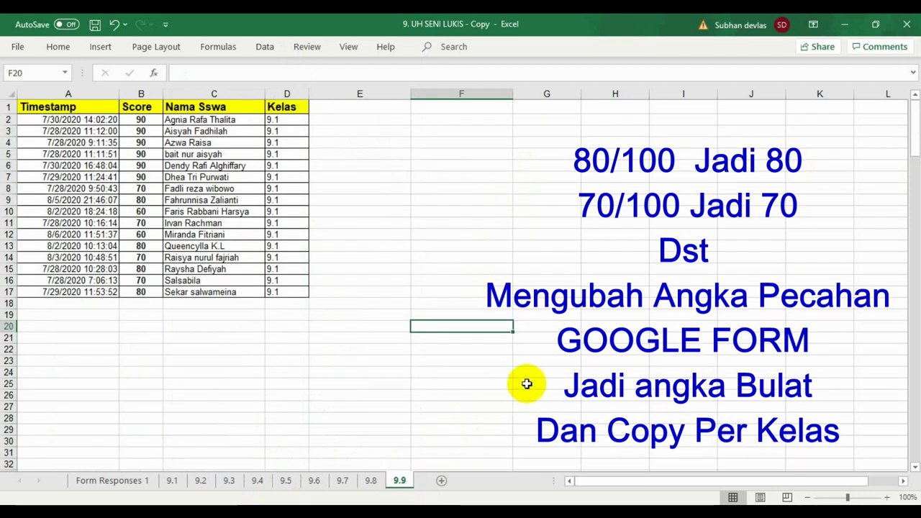
{"action": "left_click", "coordinate": [370, 481]}
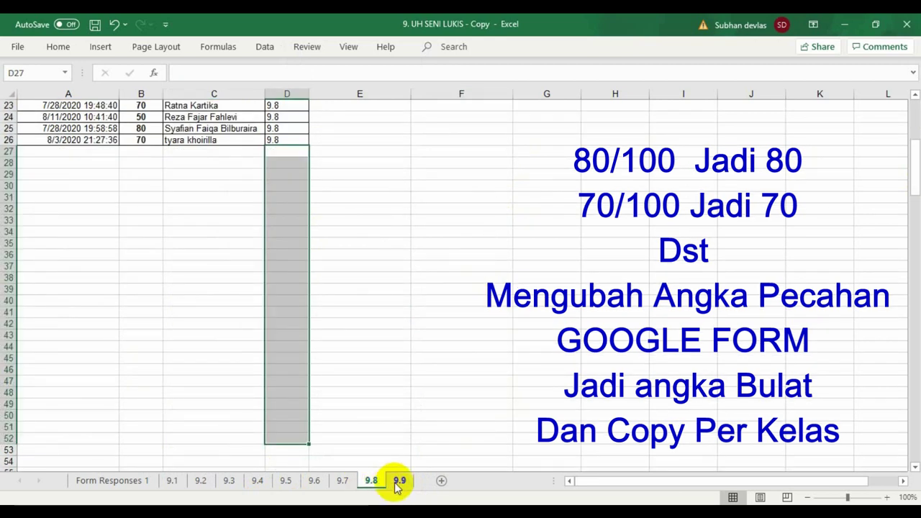
{"action": "left_click", "coordinate": [398, 486]}
{"action": "left_click", "coordinate": [117, 483]}
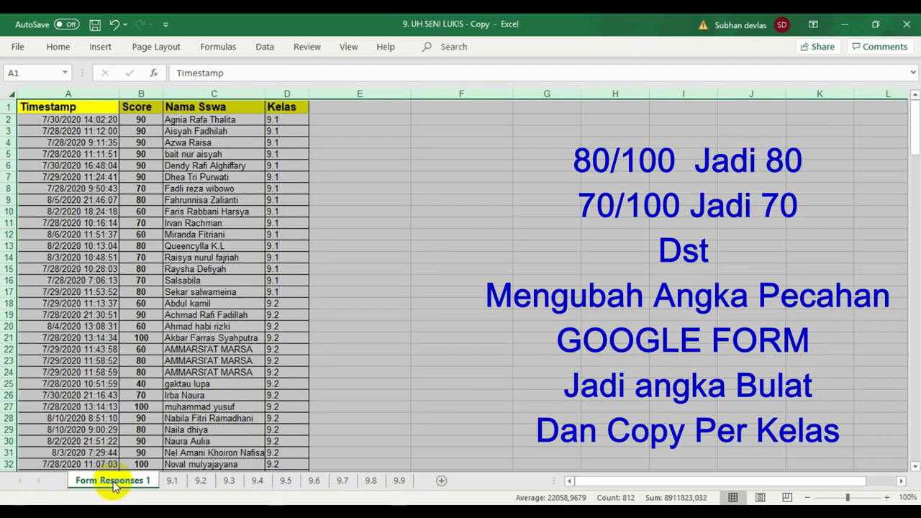
{"action": "left_click", "coordinate": [58, 47]}
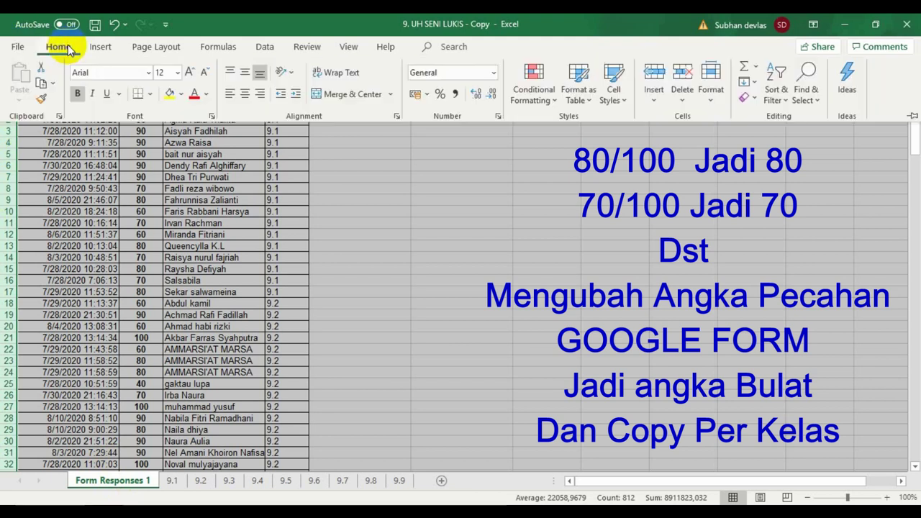
{"action": "left_click", "coordinate": [40, 84]}
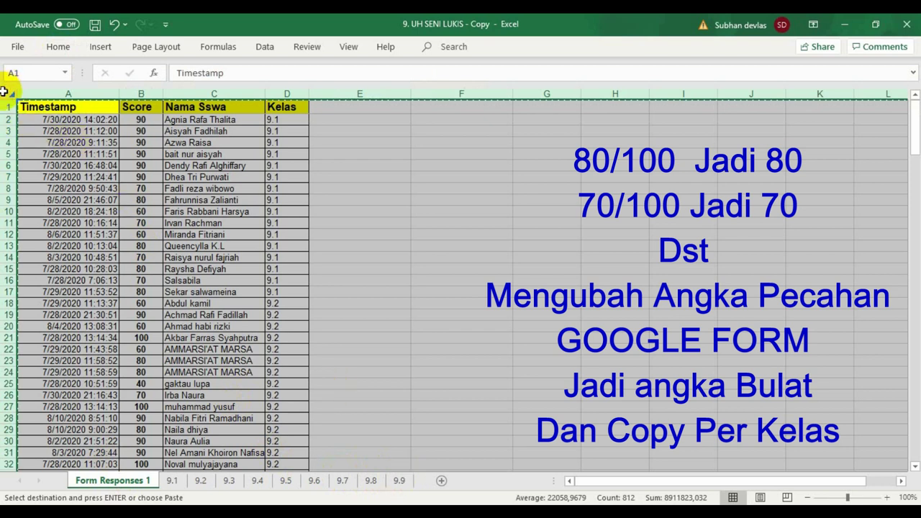
{"action": "left_click", "coordinate": [400, 481]}
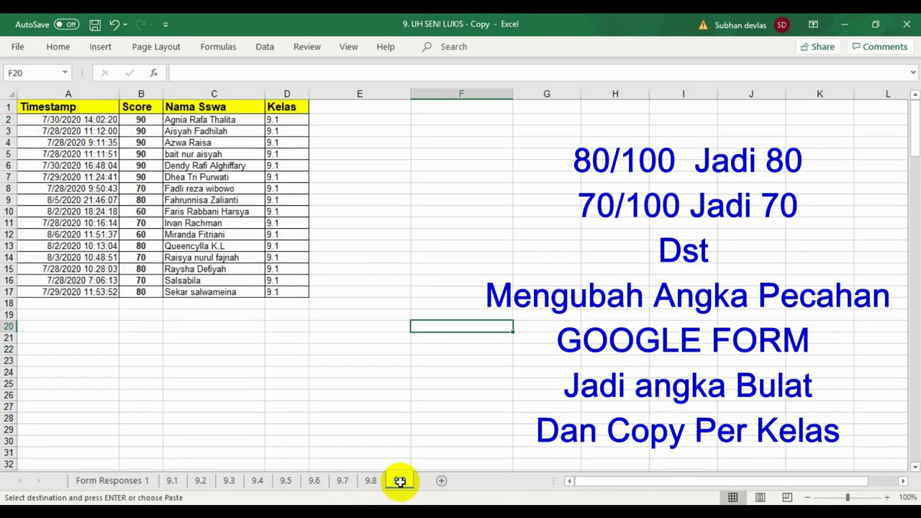
{"action": "left_click", "coordinate": [8, 92]}
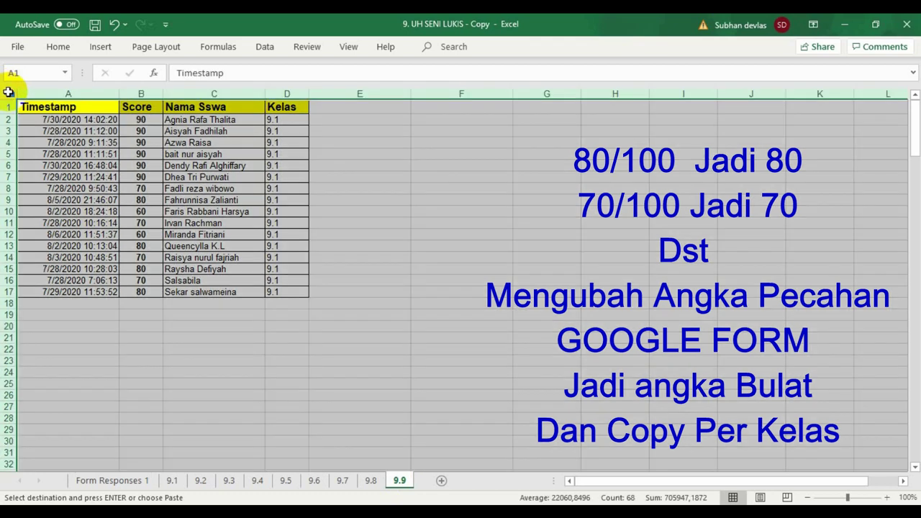
{"action": "left_click", "coordinate": [60, 47]}
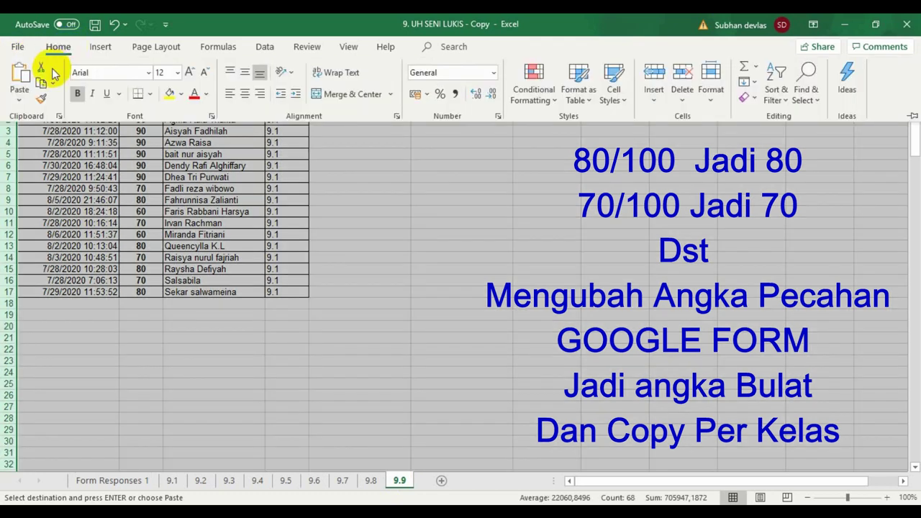
{"action": "left_click", "coordinate": [20, 74]}
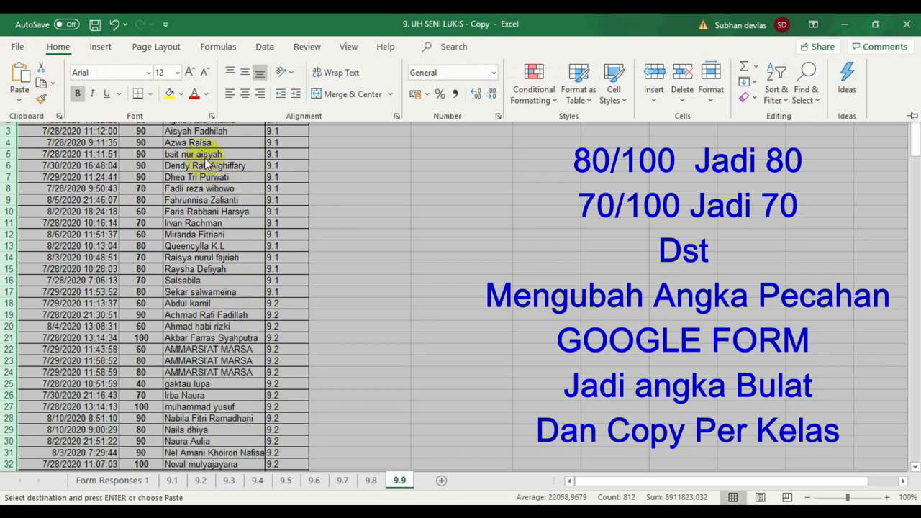
- Delete the entire rows 2 to 177 holding classes 9.1 to 9.8 on the 9.9 sheet, and save the workbook
{"action": "left_click", "coordinate": [911, 147]}
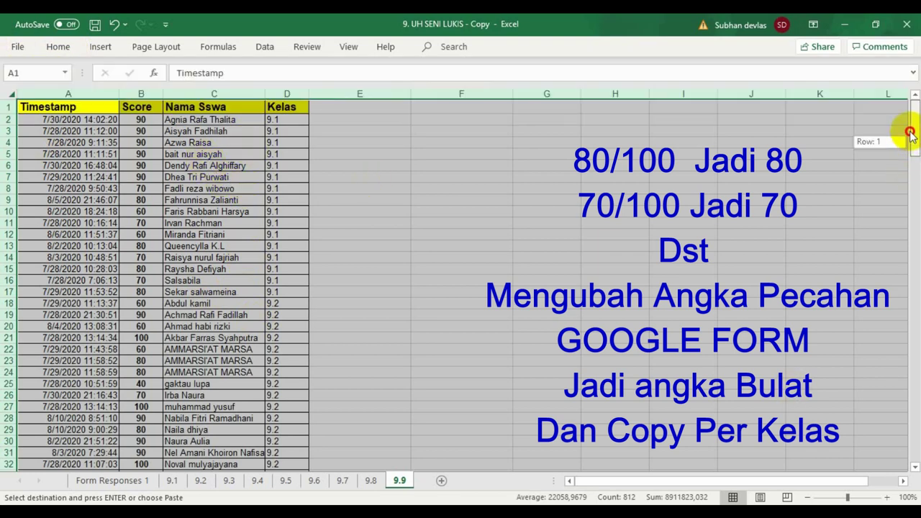
{"action": "left_click_drag", "start_coordinate": [281, 123], "coordinate": [286, 219]}
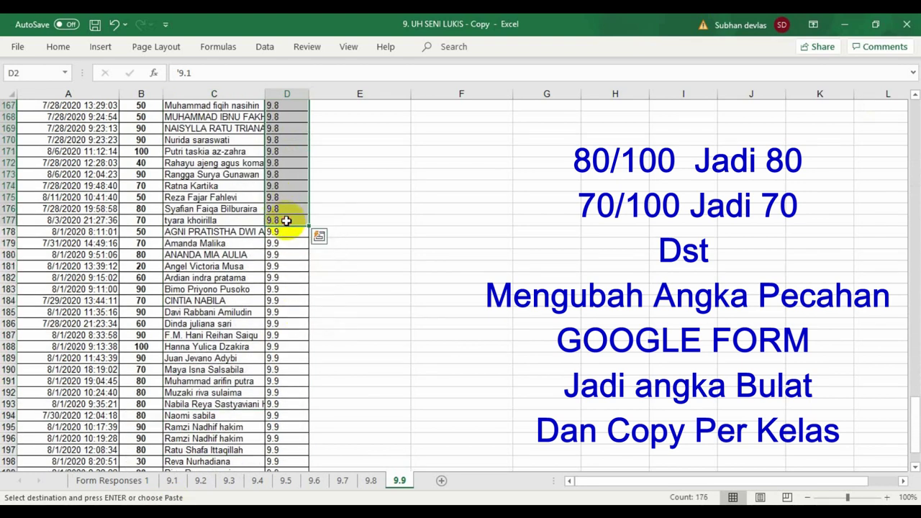
{"action": "right_click", "coordinate": [286, 218]}
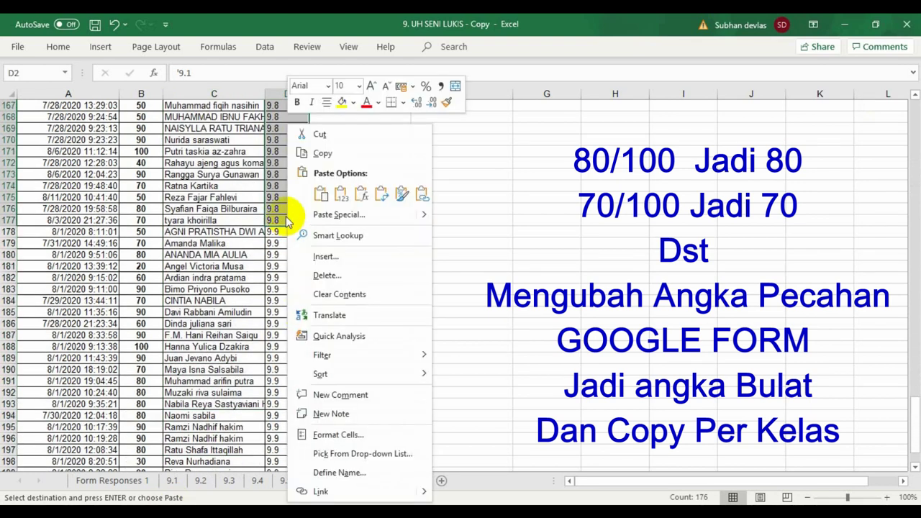
{"action": "left_click", "coordinate": [336, 279]}
{"action": "left_click", "coordinate": [324, 280]}
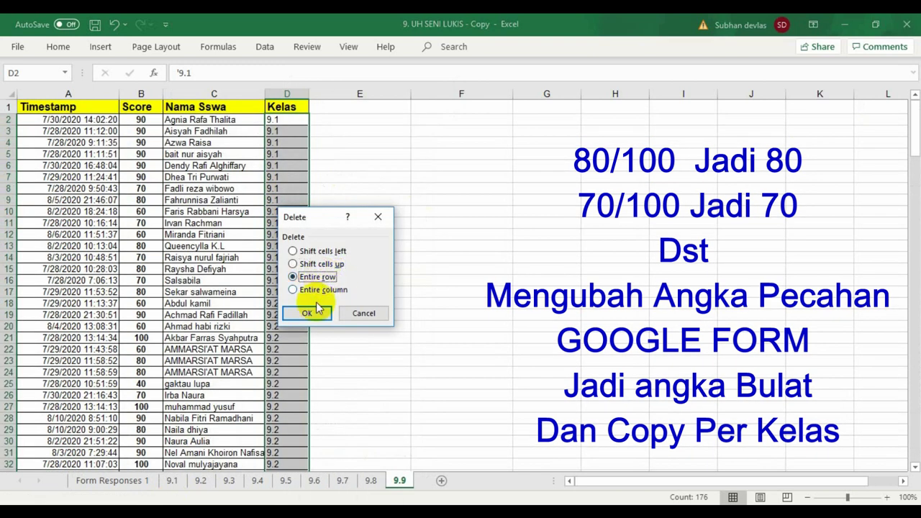
{"action": "left_click", "coordinate": [307, 314]}
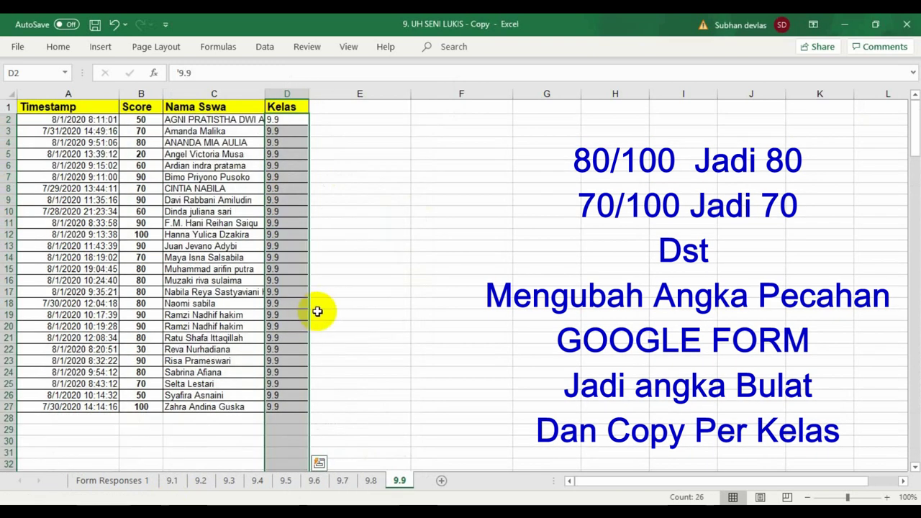
{"action": "left_click", "coordinate": [18, 46]}
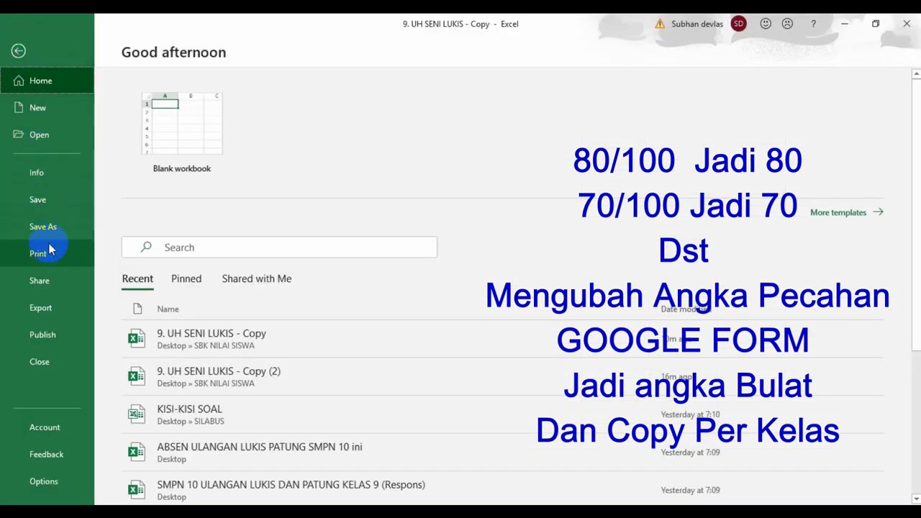
{"action": "left_click", "coordinate": [37, 206]}
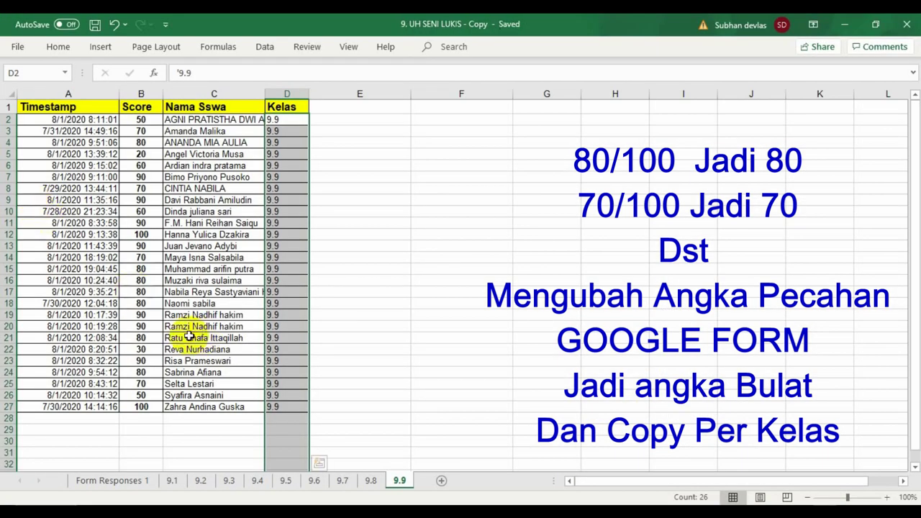
- On the 9.1 sheet, delete the entire rows from row 18 to the end of the data, removing classes 9.2 to 9.9, and save the workbook
{"action": "left_click", "coordinate": [173, 481]}
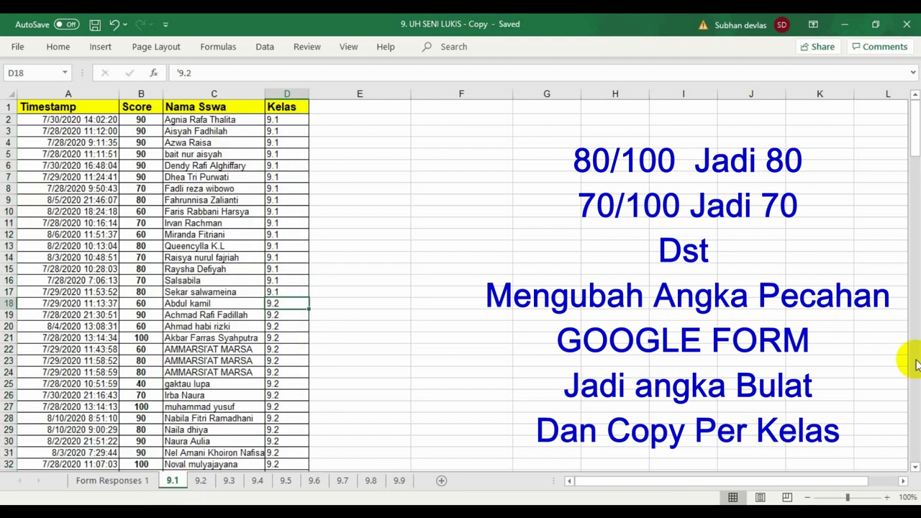
{"action": "left_click_drag", "start_coordinate": [916, 130], "coordinate": [889, 56]}
{"action": "left_click_drag", "start_coordinate": [284, 315], "coordinate": [274, 429]}
{"action": "right_click", "coordinate": [274, 429]}
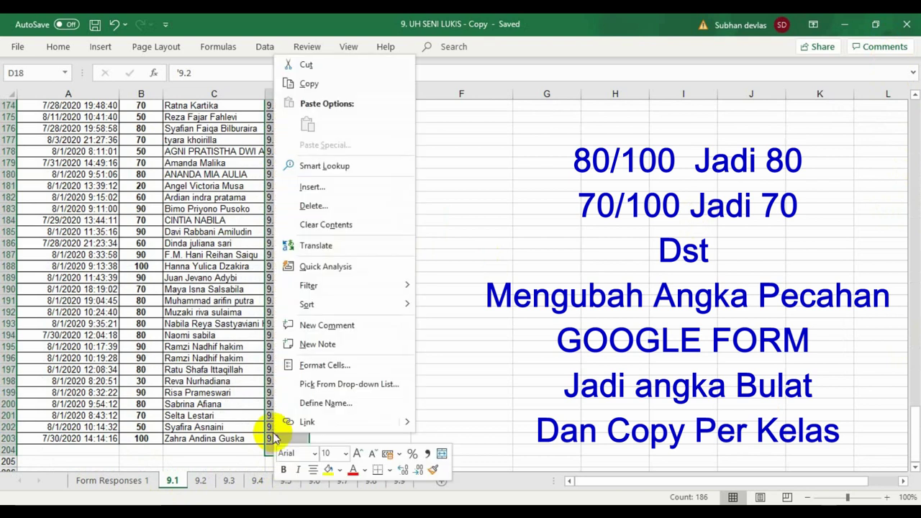
{"action": "left_click", "coordinate": [317, 205]}
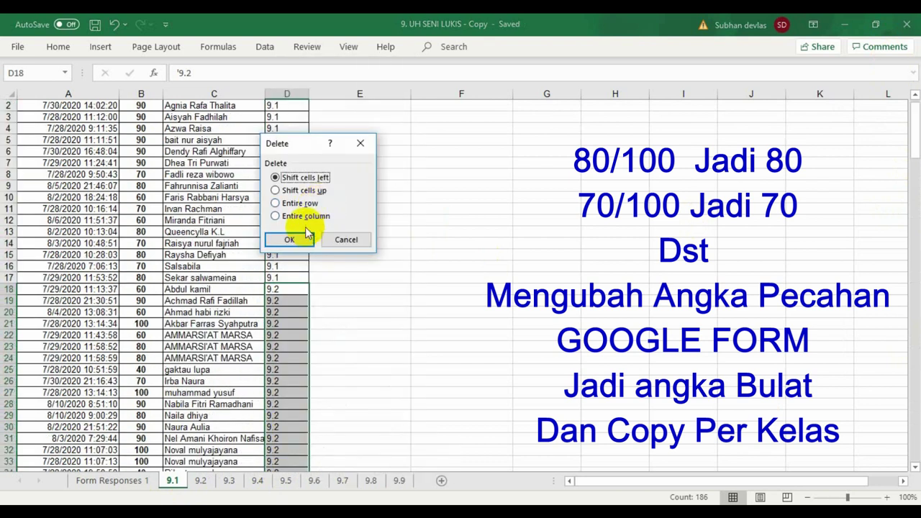
{"action": "left_click", "coordinate": [285, 203]}
{"action": "left_click", "coordinate": [290, 239]}
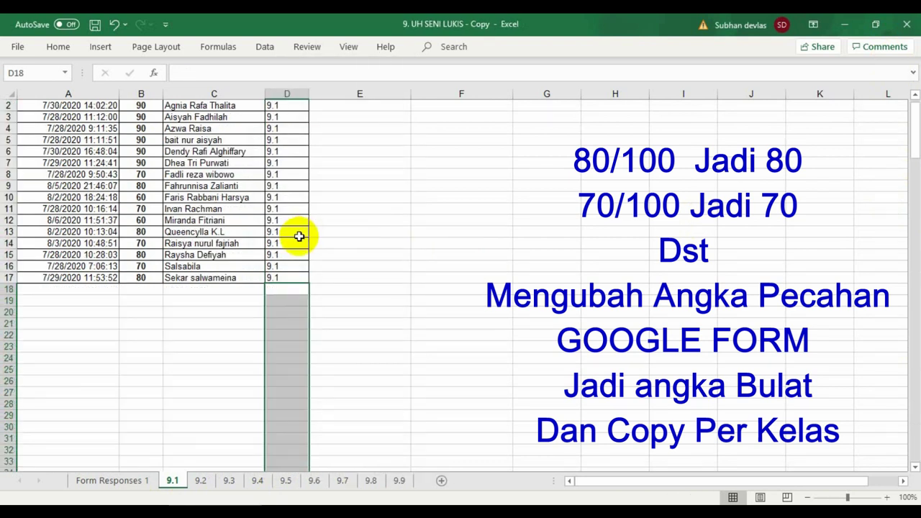
{"action": "left_click", "coordinate": [483, 255]}
{"action": "left_click", "coordinate": [17, 46]}
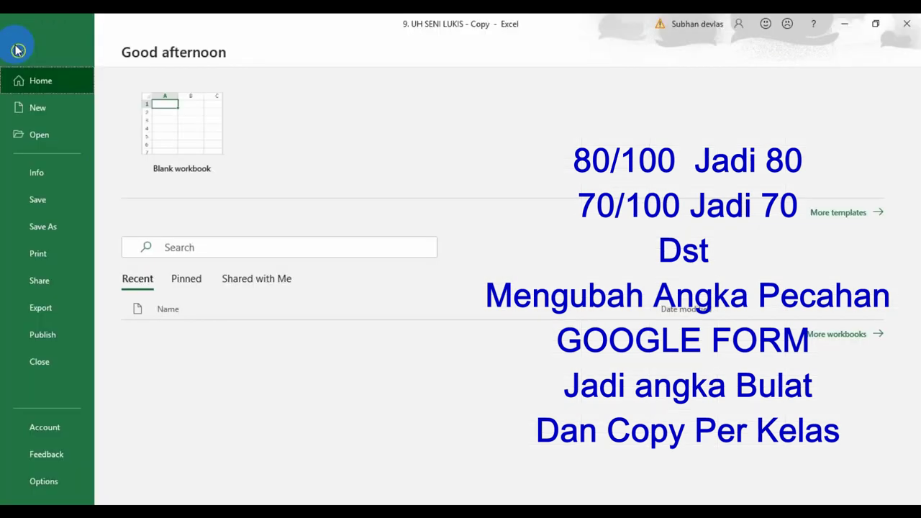
{"action": "left_click", "coordinate": [37, 199]}
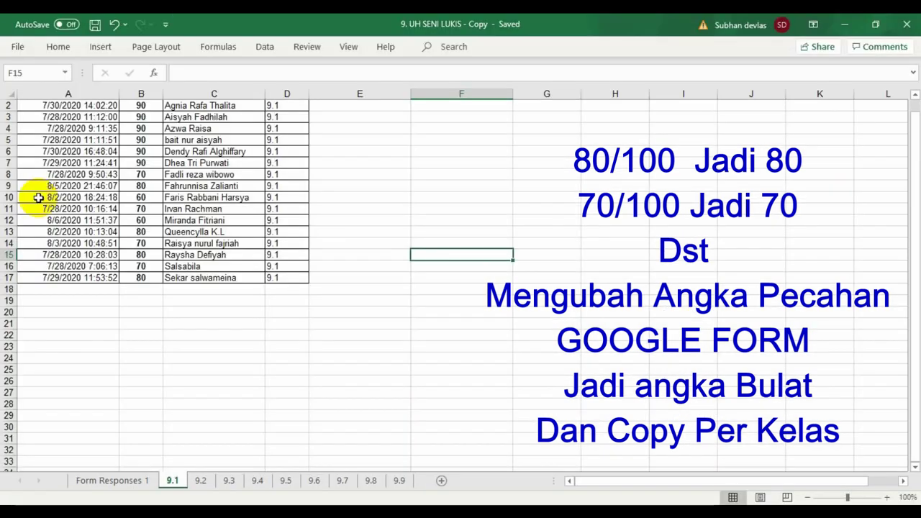
- Review the class sheets 9.2 through 9.9 one after another to check that each holds only its own class's rows
{"action": "left_click", "coordinate": [202, 482]}
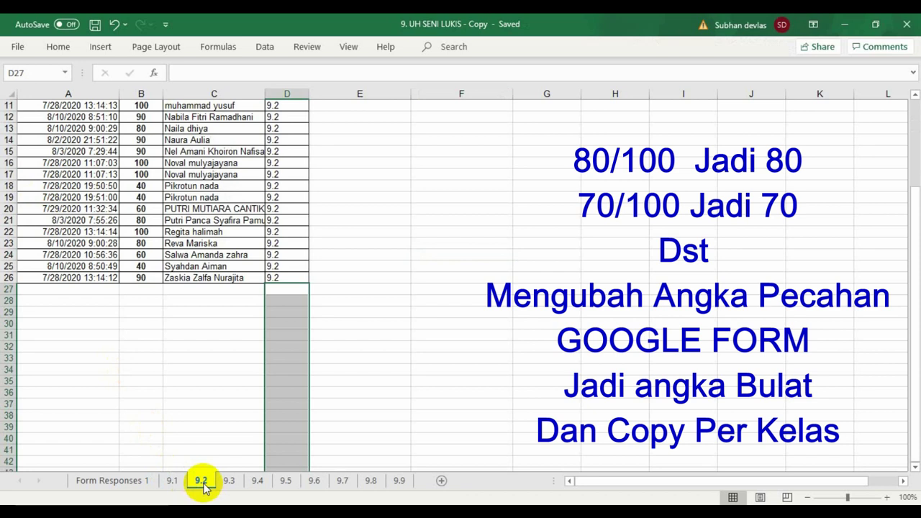
{"action": "left_click", "coordinate": [232, 487]}
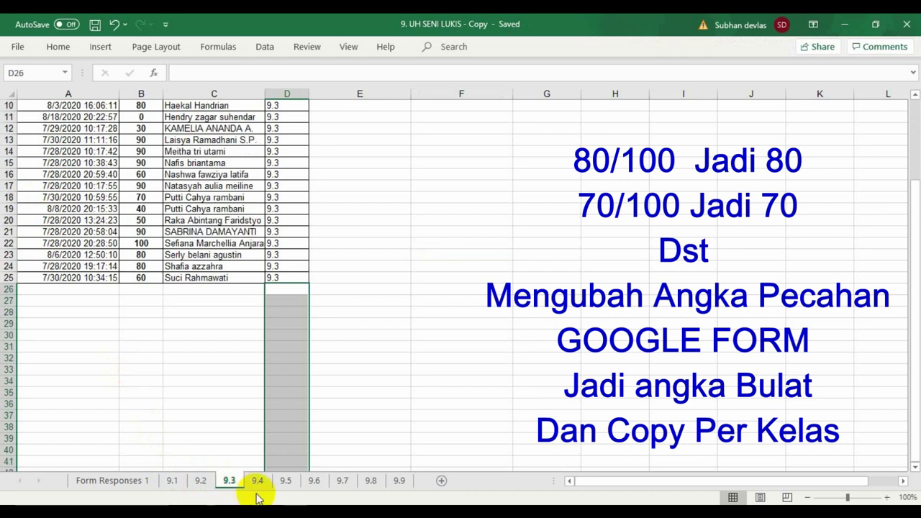
{"action": "left_click", "coordinate": [261, 486]}
{"action": "left_click", "coordinate": [291, 486]}
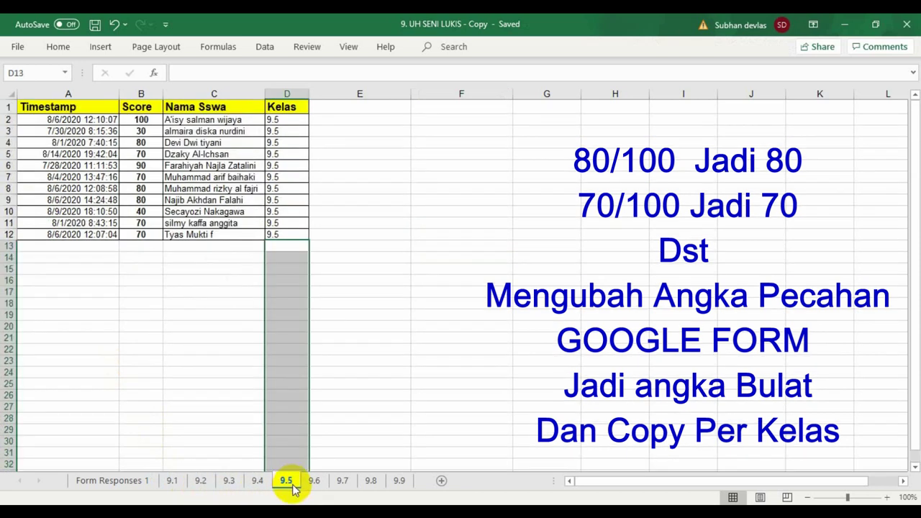
{"action": "left_click", "coordinate": [314, 487]}
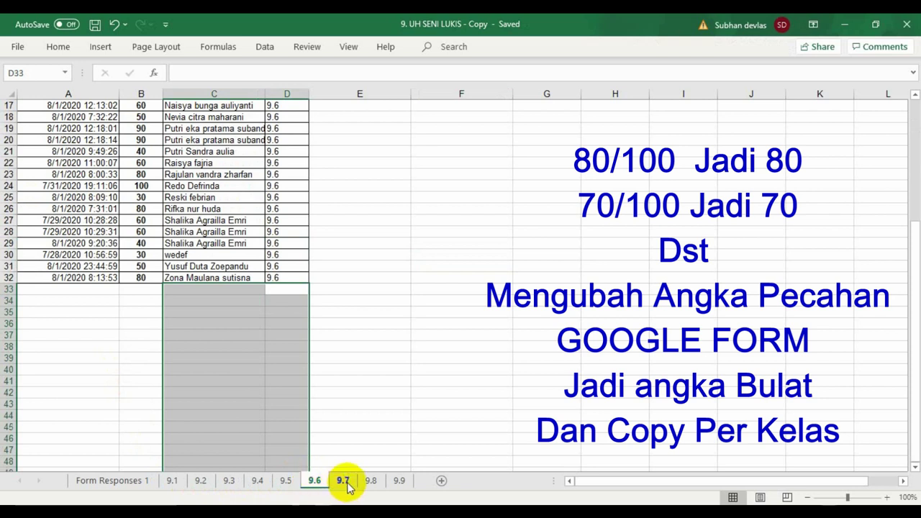
{"action": "left_click", "coordinate": [344, 483]}
{"action": "left_click", "coordinate": [370, 486]}
{"action": "left_click", "coordinate": [398, 484]}
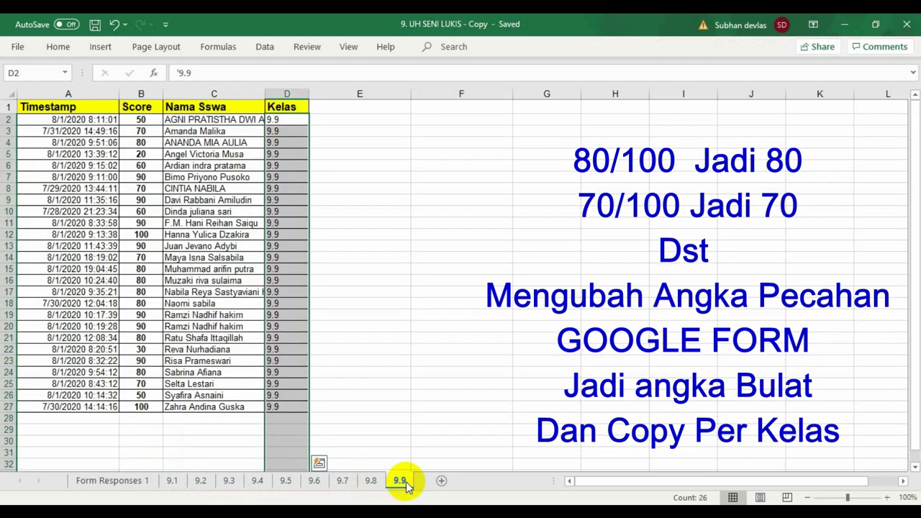
- Return to the Form Responses 1 sheet and select the first score, cell B2, to check the converted whole numbers
{"action": "left_click", "coordinate": [131, 484]}
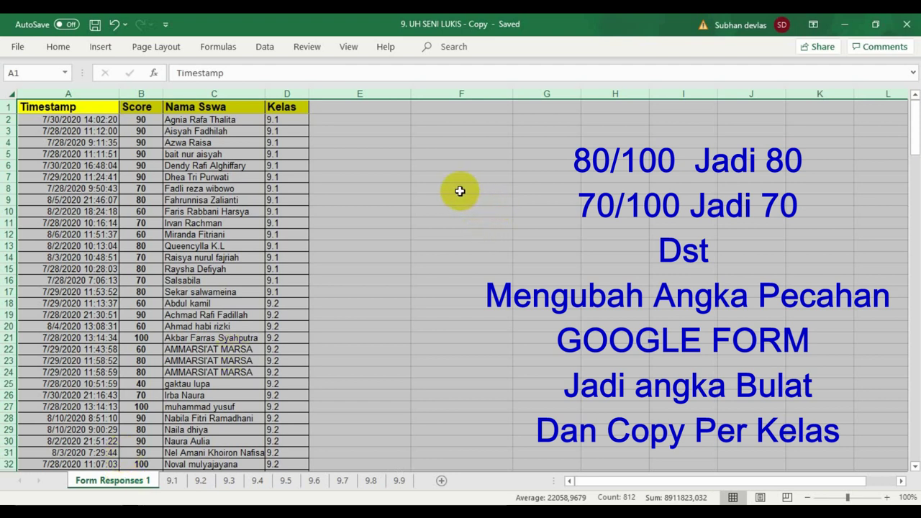
{"action": "left_click_drag", "start_coordinate": [915, 122], "coordinate": [774, 132]}
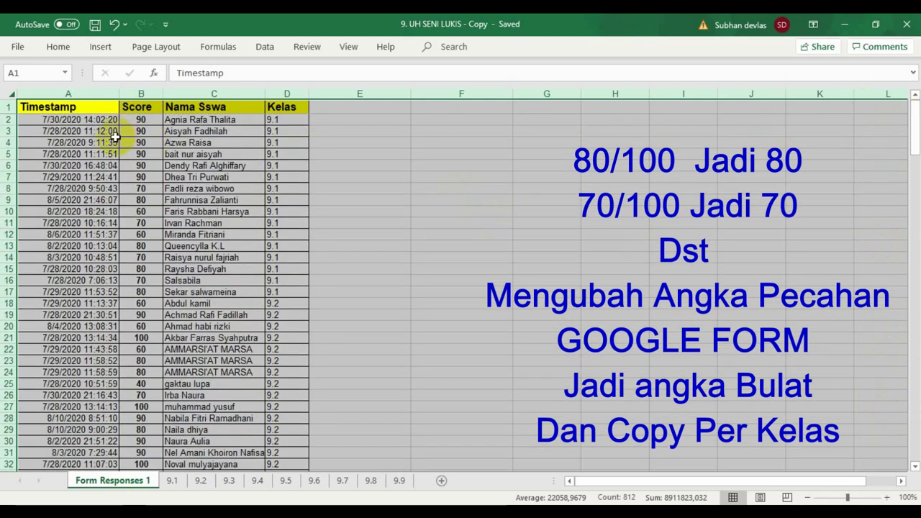
{"action": "left_click", "coordinate": [141, 128]}
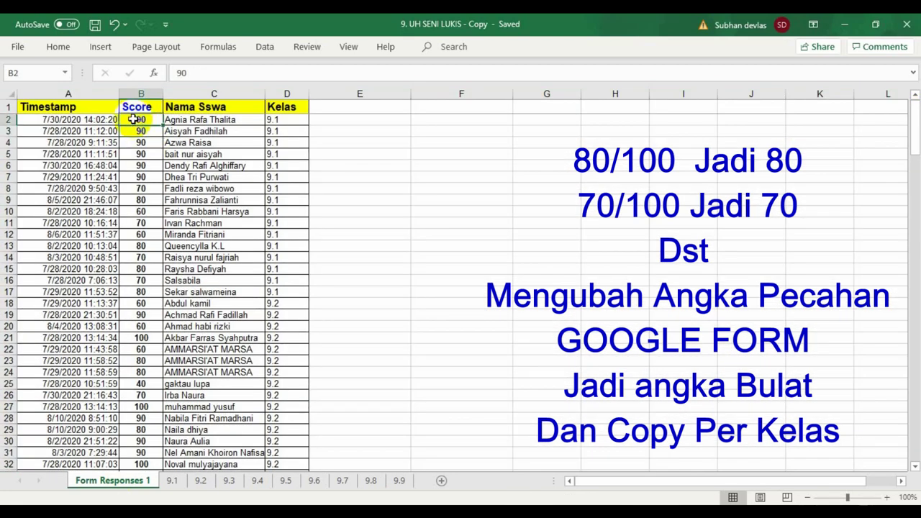